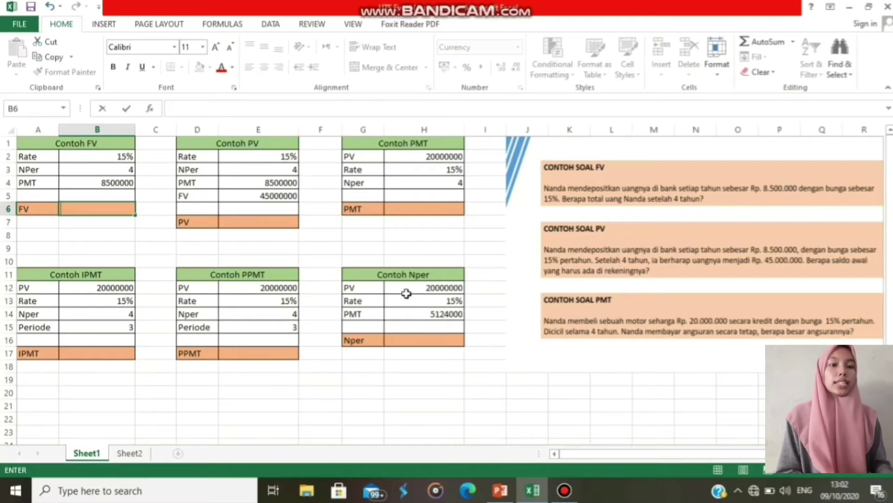
Calculate the future value in cell B6 of the Contoh FV table with the formula =FV(B2;B3;-B4)
{"action": "left_click", "coordinate": [122, 159]}
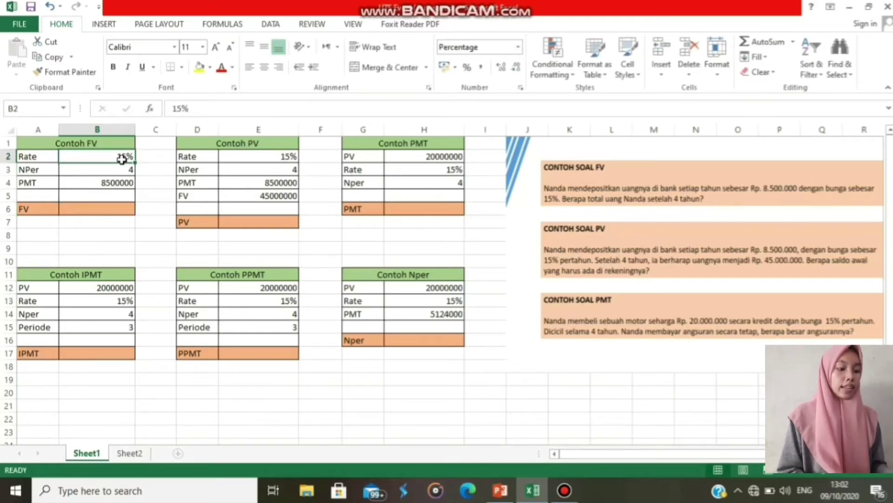
{"action": "key", "text": "Down"}
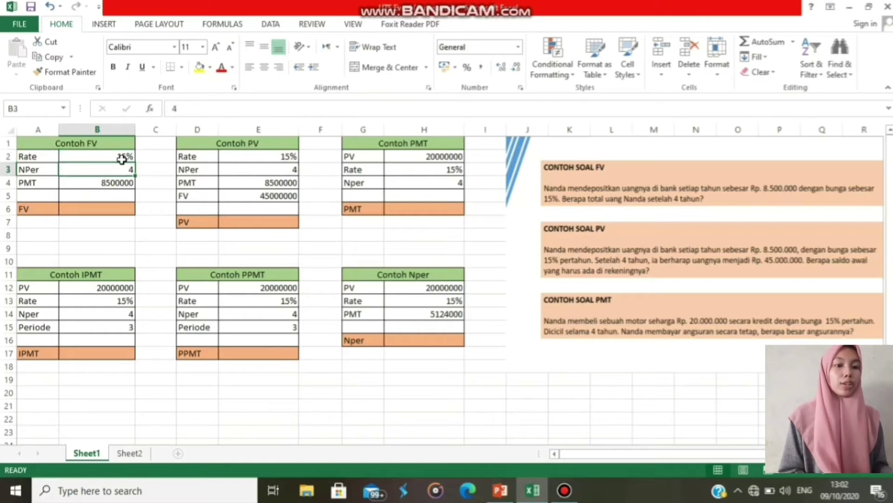
{"action": "key", "text": "Down"}
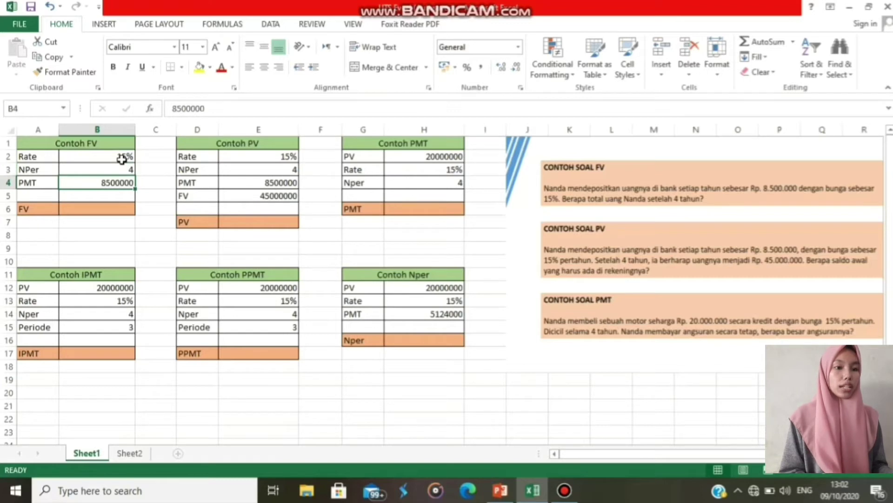
{"action": "key", "text": "Down"}
{"action": "key", "text": "Down"}
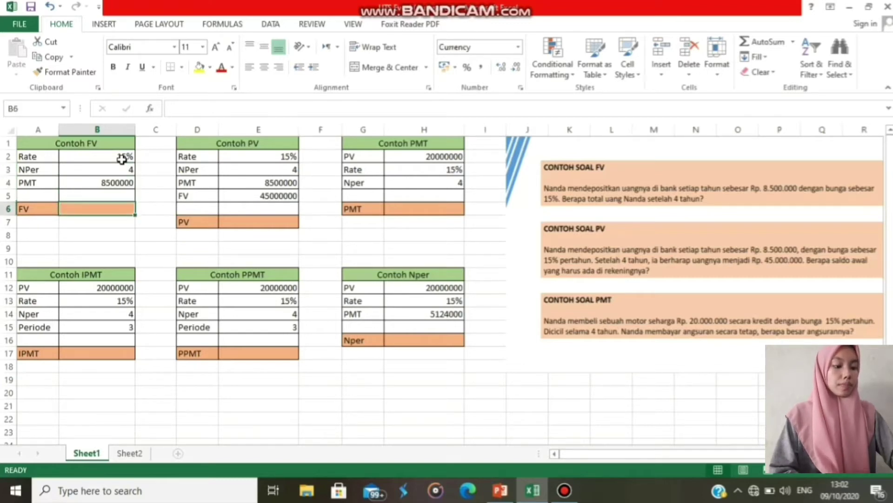
{"action": "type", "text": "="}
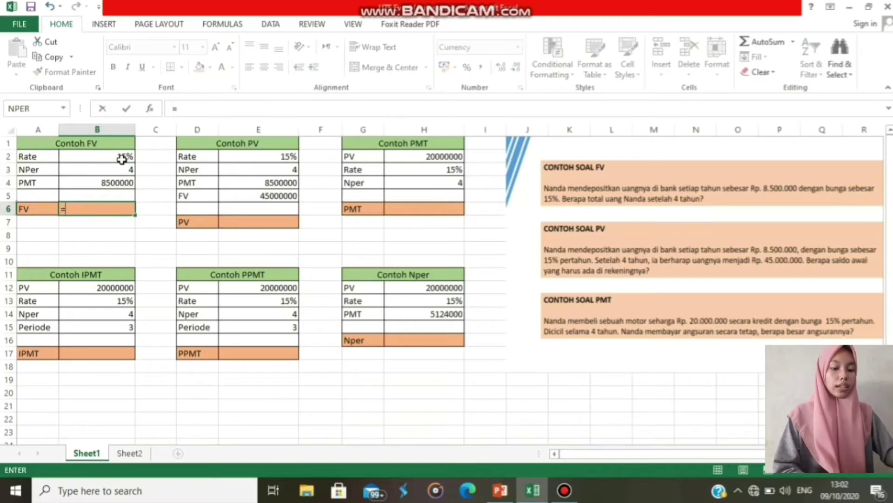
{"action": "type", "text": "FV("}
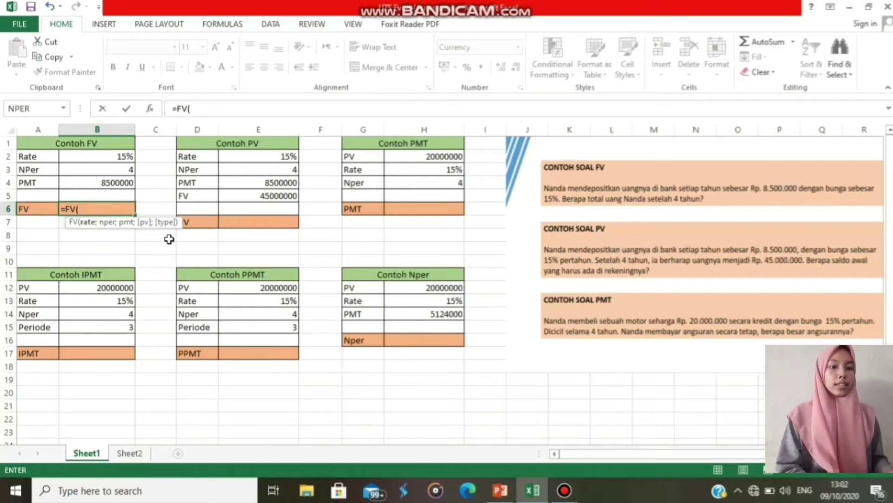
{"action": "left_click", "coordinate": [125, 157]}
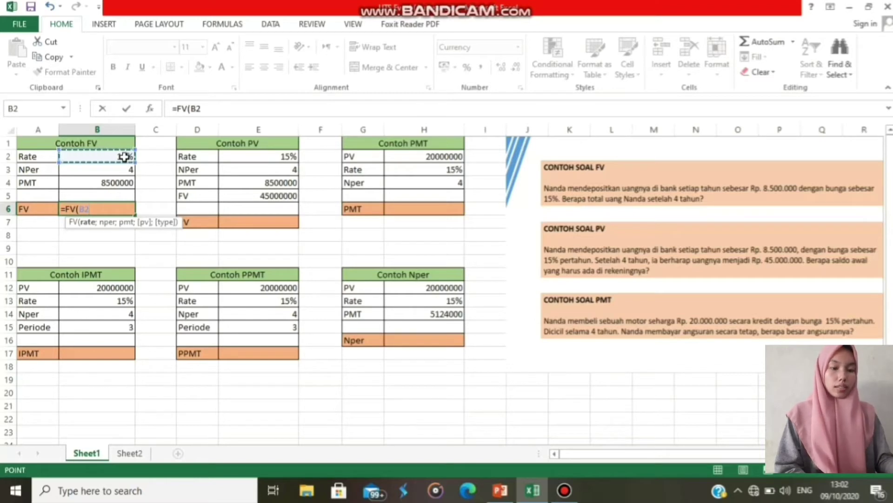
{"action": "type", "text": ";"}
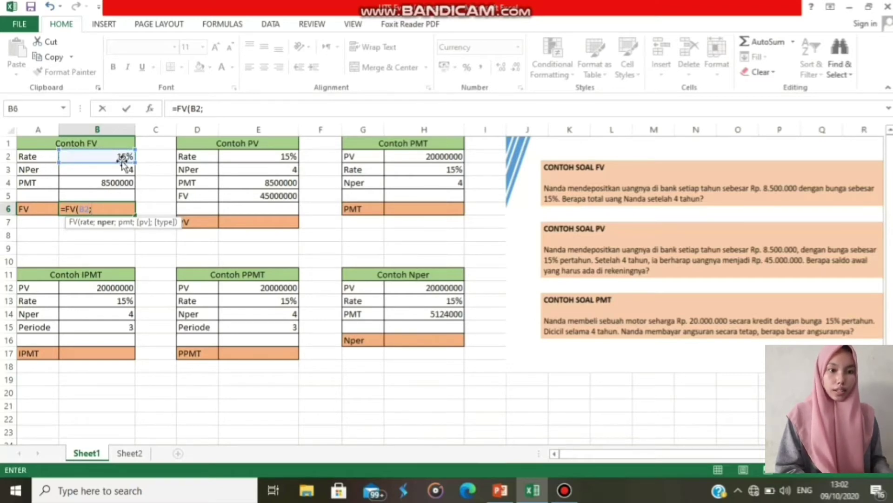
{"action": "left_click", "coordinate": [120, 171]}
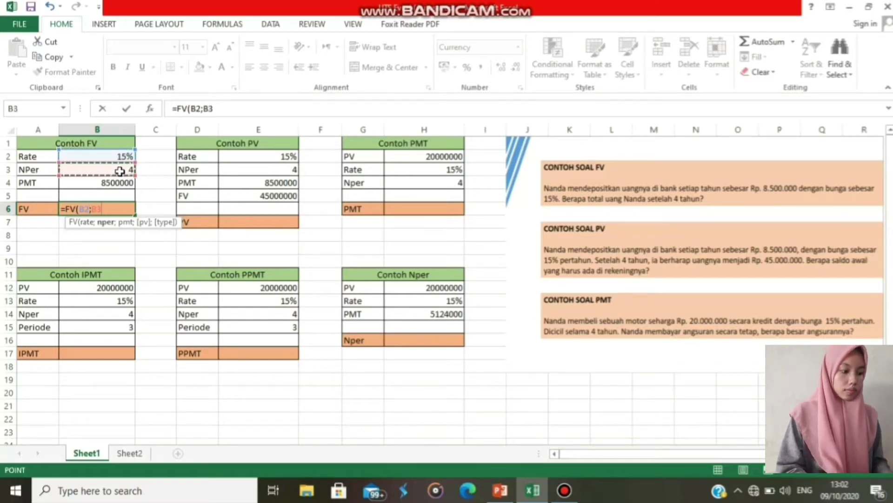
{"action": "type", "text": ";"}
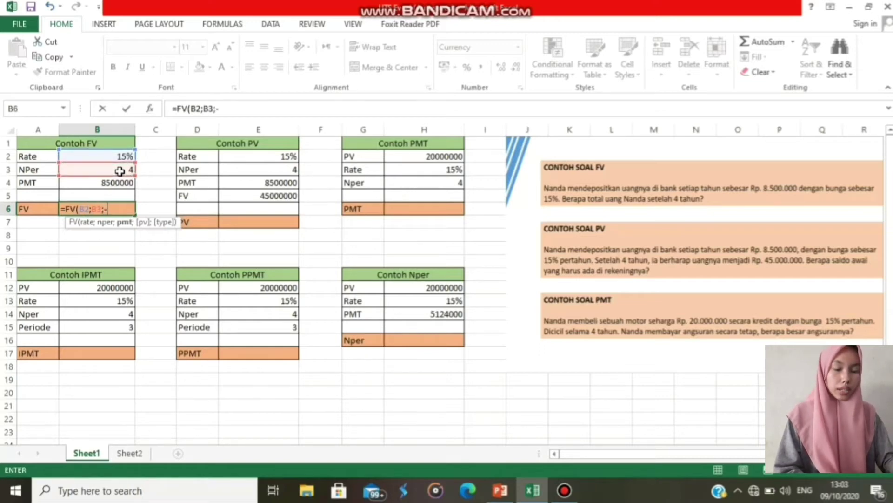
{"action": "type", "text": "-"}
{"action": "left_click", "coordinate": [120, 184]}
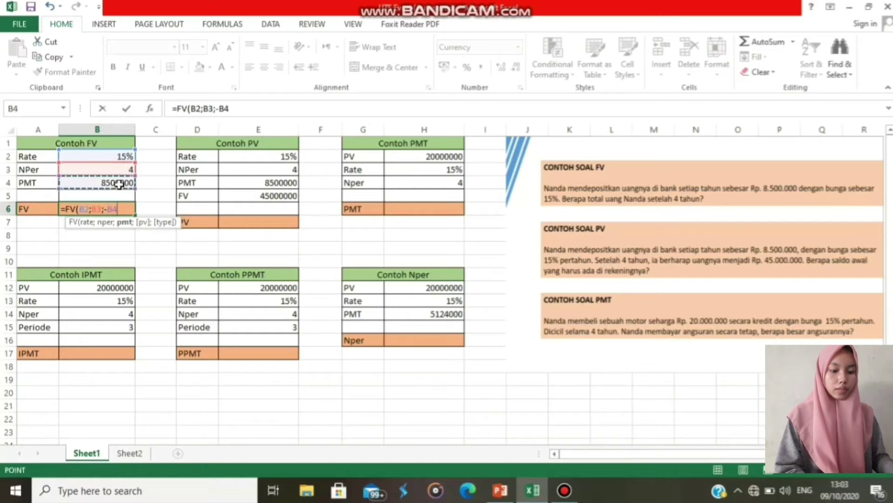
{"action": "type", "text": ")"}
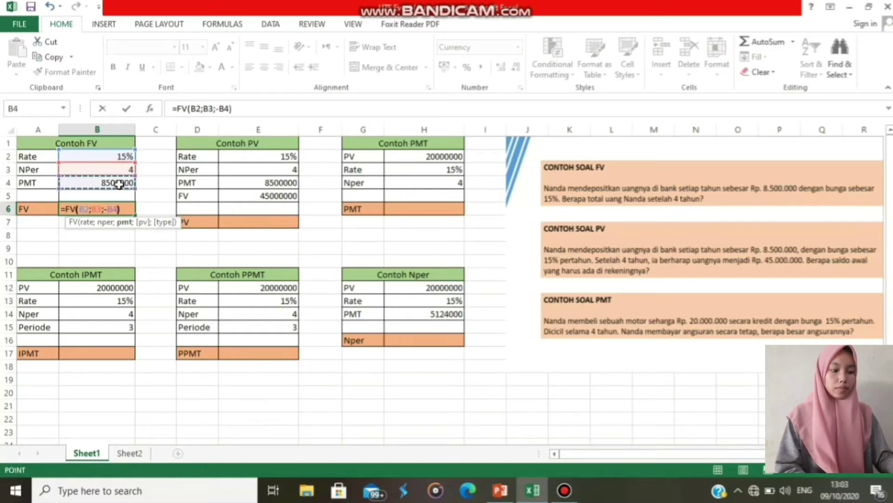
{"action": "key", "text": "Return"}
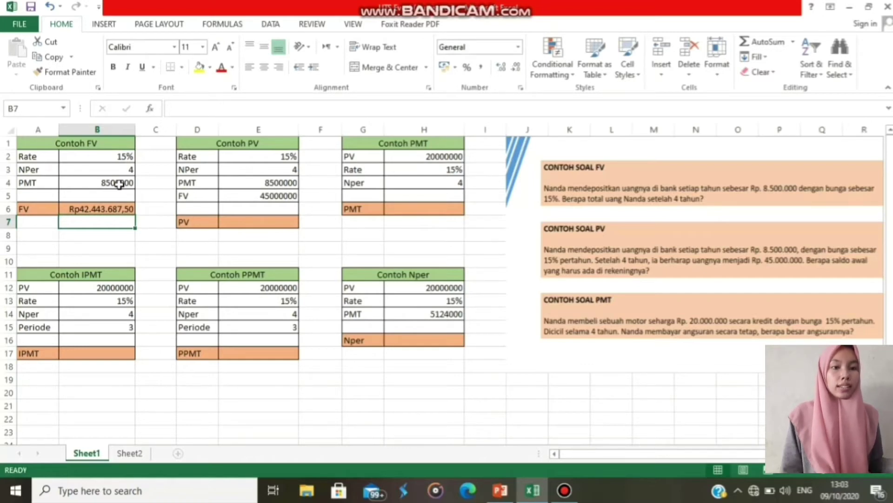
{"action": "left_click", "coordinate": [119, 209]}
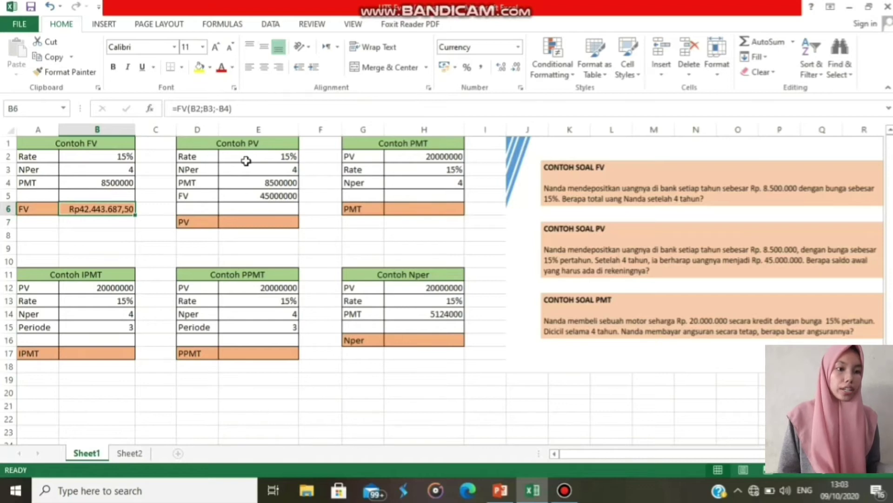
Calculate the present value in cell E7 of the Contoh PV table with the formula =PV(E2;E3;E4;-E5)
{"action": "left_click", "coordinate": [273, 158]}
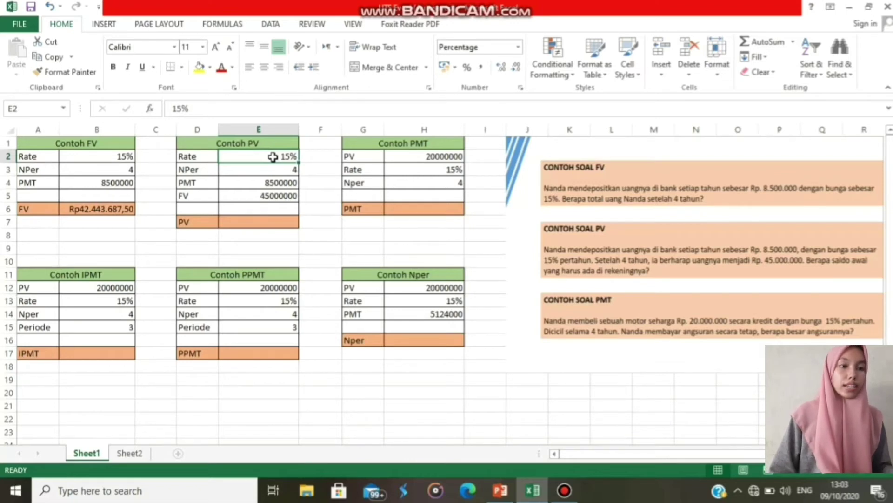
{"action": "key", "text": "Down"}
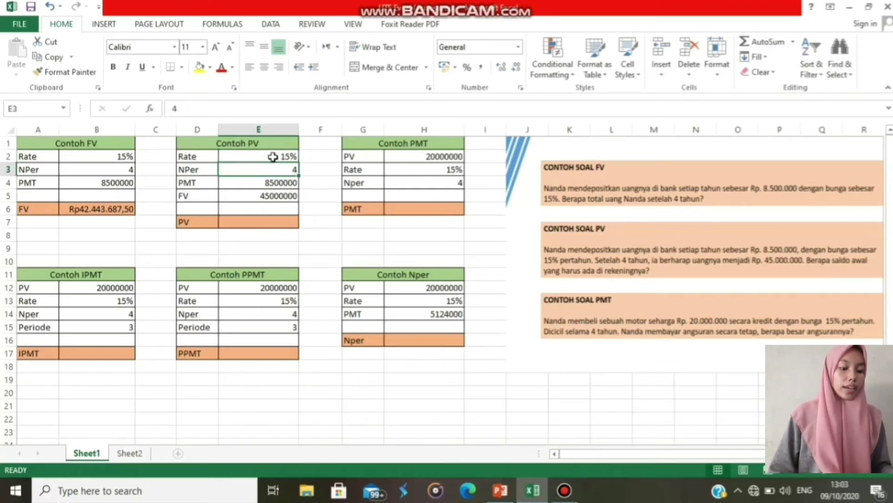
{"action": "key", "text": "Down"}
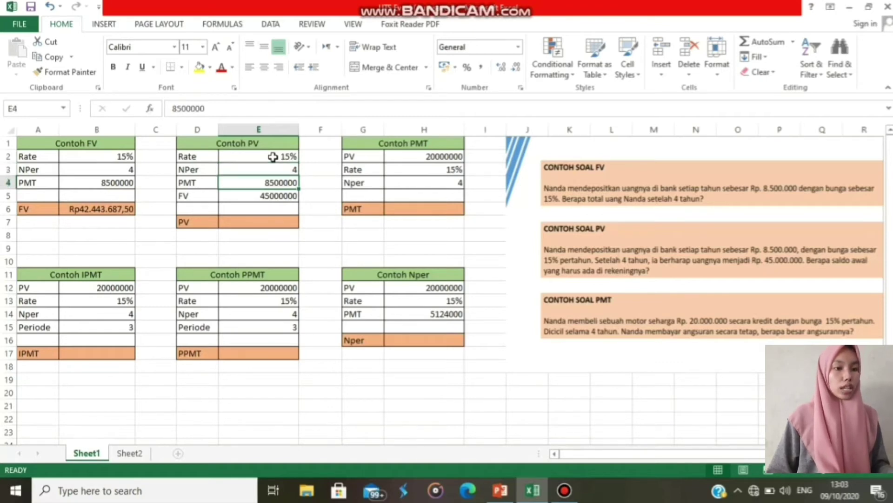
{"action": "key", "text": "Down"}
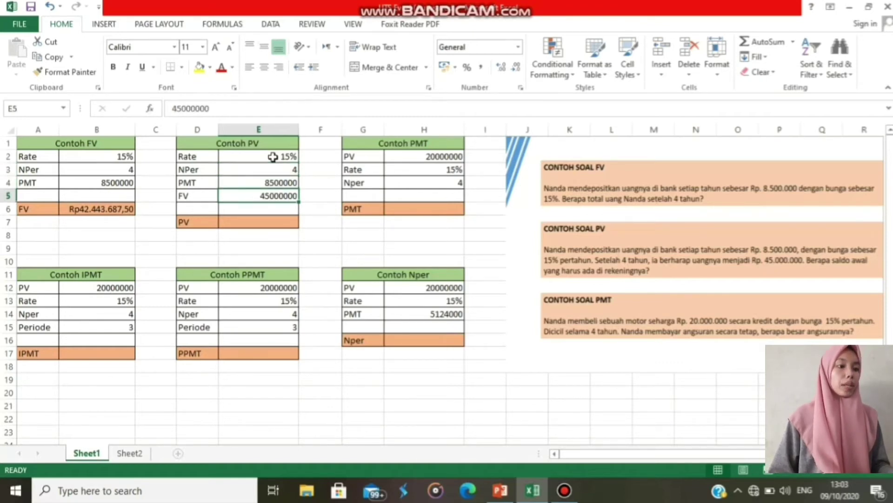
{"action": "key", "text": "Down"}
{"action": "key", "text": "Down"}
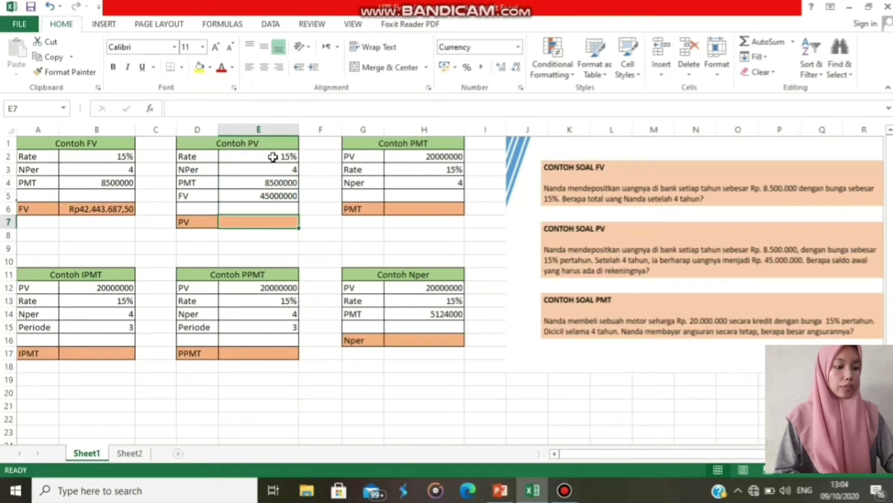
{"action": "type", "text": "=PV"}
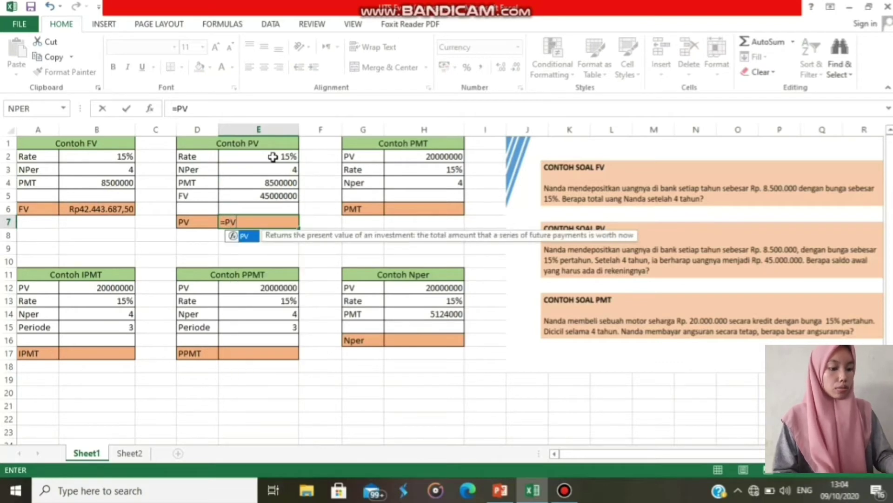
{"action": "type", "text": "("}
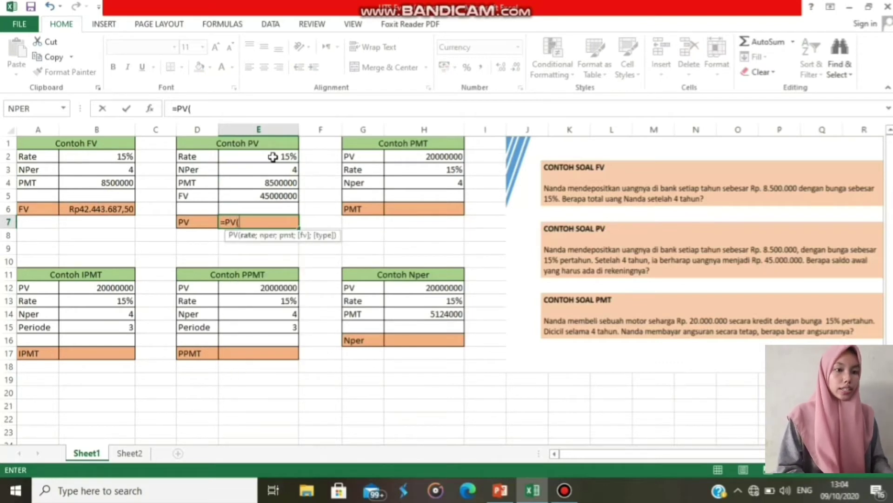
{"action": "left_click", "coordinate": [273, 157]}
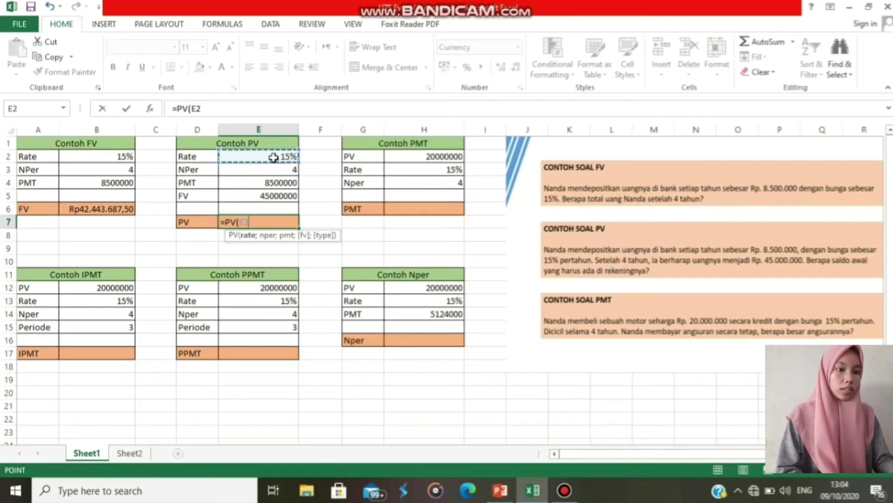
{"action": "type", "text": ";"}
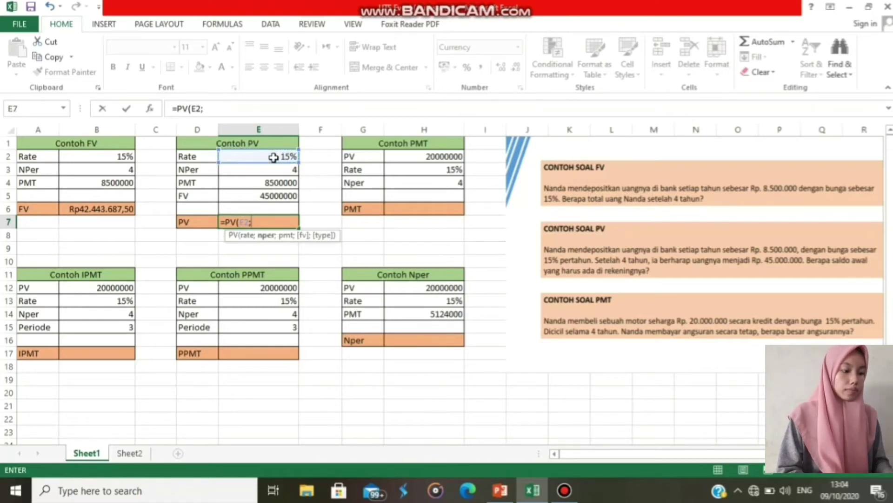
{"action": "left_click", "coordinate": [274, 170]}
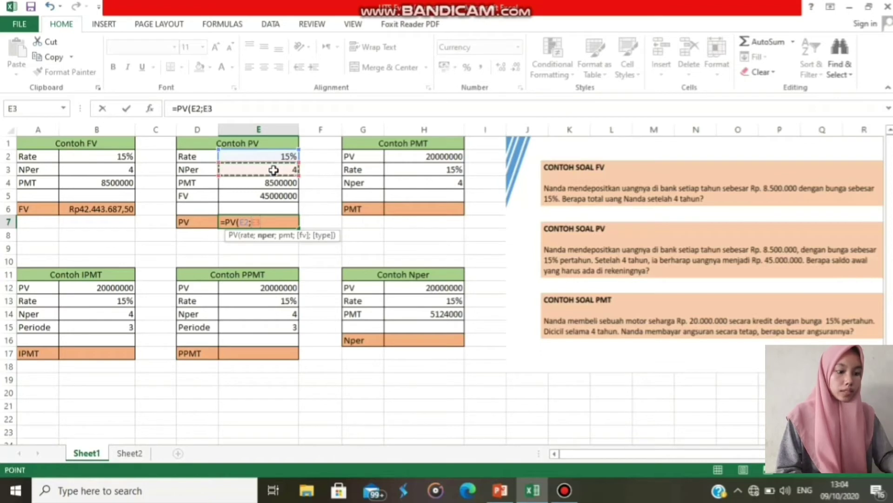
{"action": "type", "text": ";"}
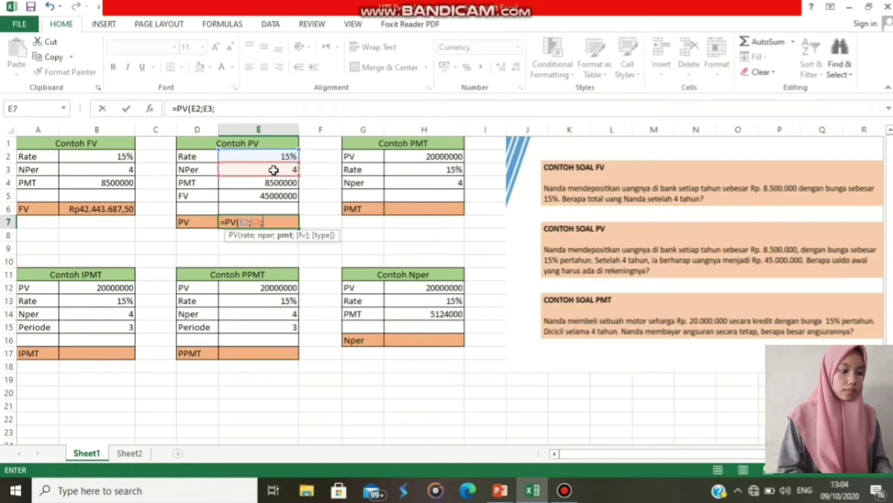
{"action": "left_click", "coordinate": [275, 183]}
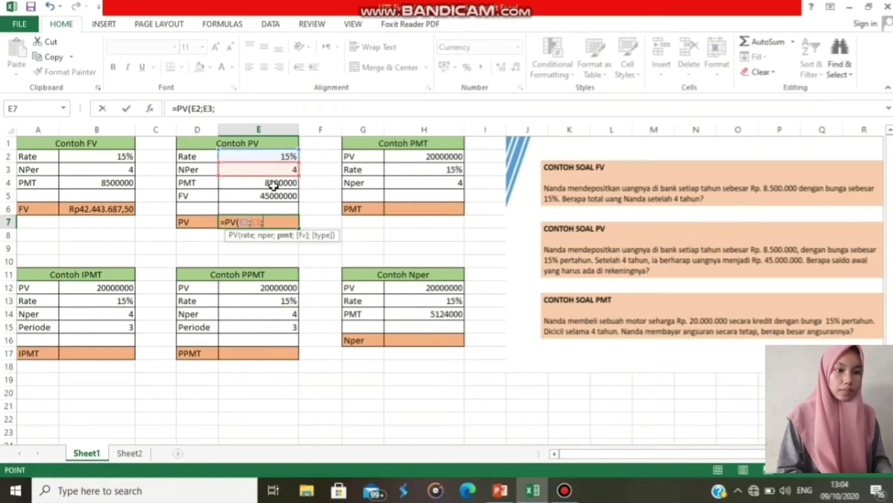
{"action": "type", "text": ";"}
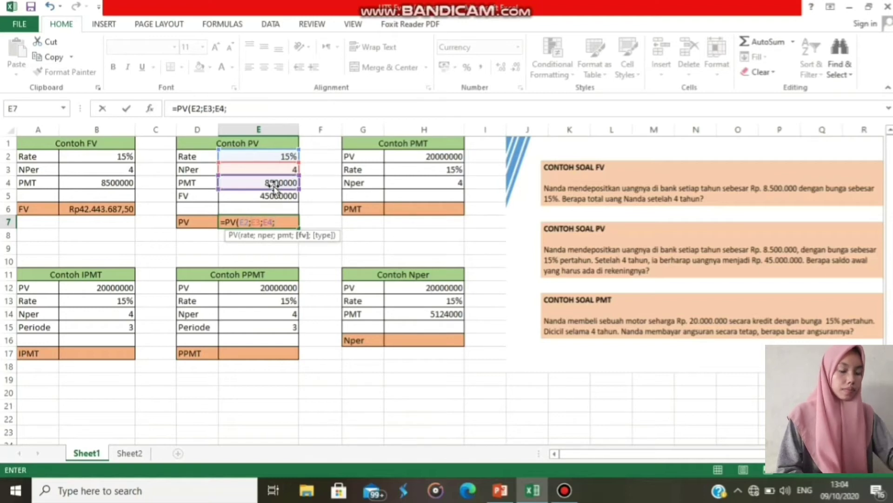
{"action": "type", "text": "-"}
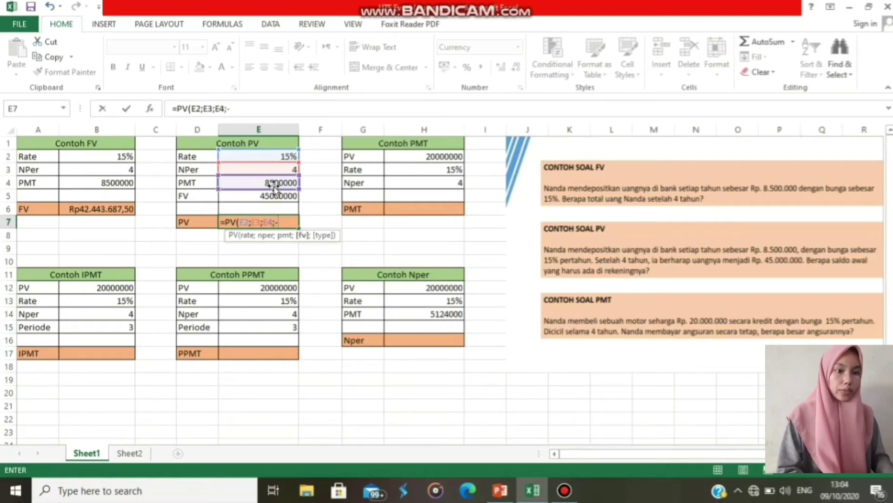
{"action": "left_click", "coordinate": [280, 199]}
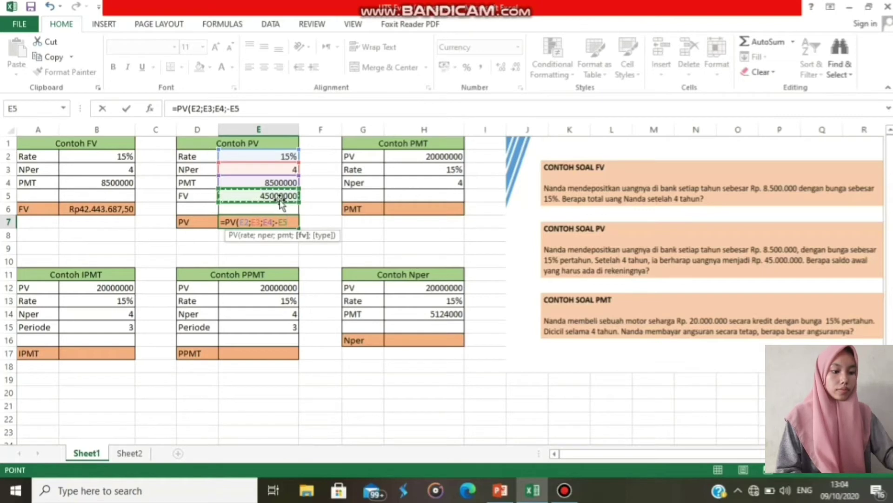
{"action": "type", "text": ")"}
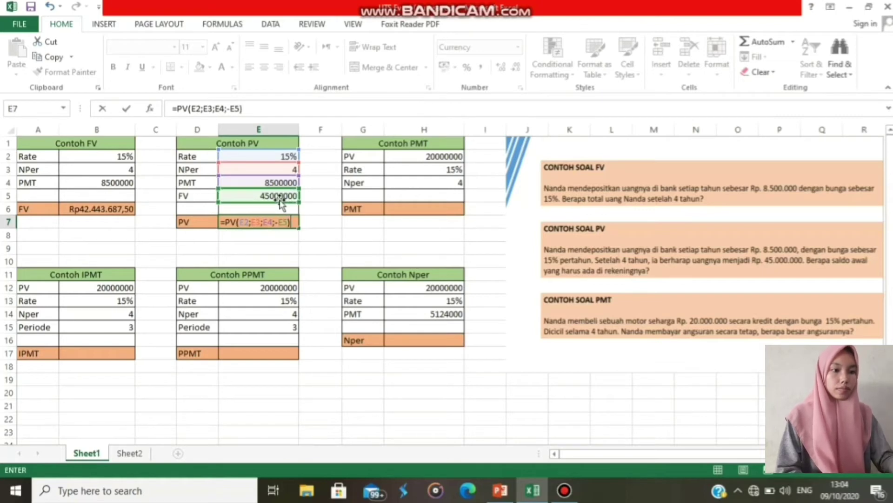
{"action": "key", "text": "Return"}
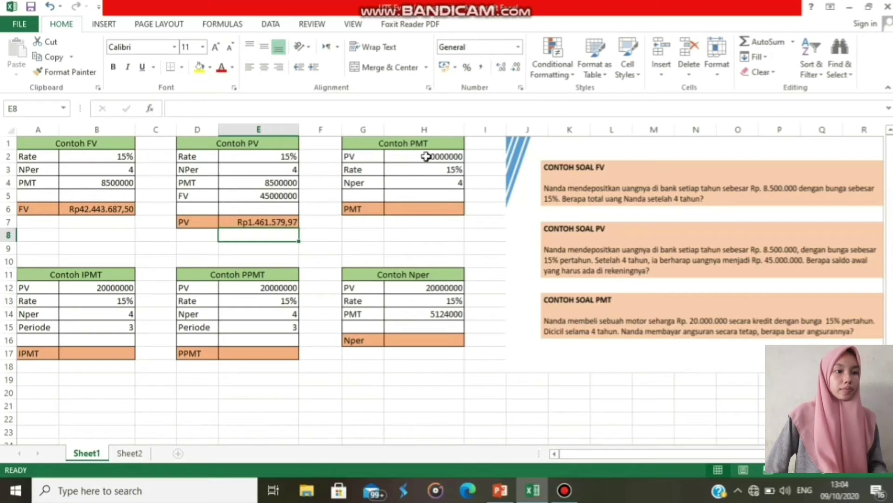
Calculate the installment payment in cell H6 of the Contoh PMT table with the formula =PMT(H3;H4;-H2)
{"action": "left_click", "coordinate": [425, 156]}
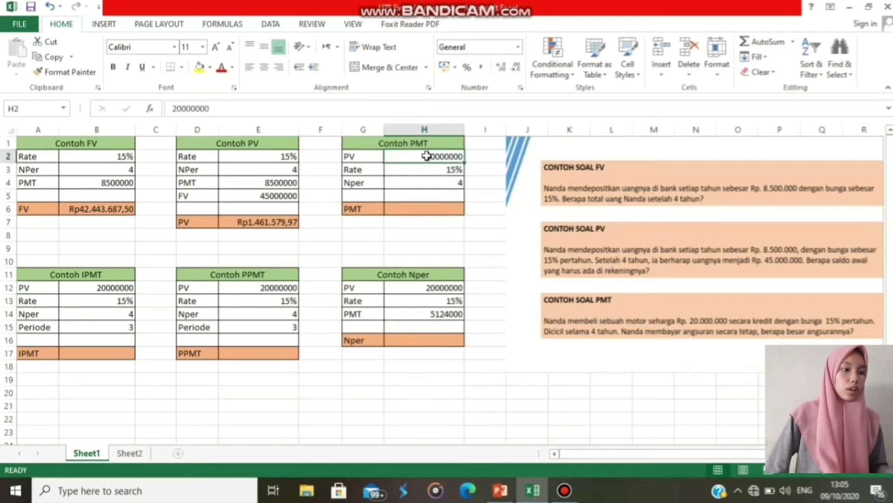
{"action": "left_click", "coordinate": [432, 173]}
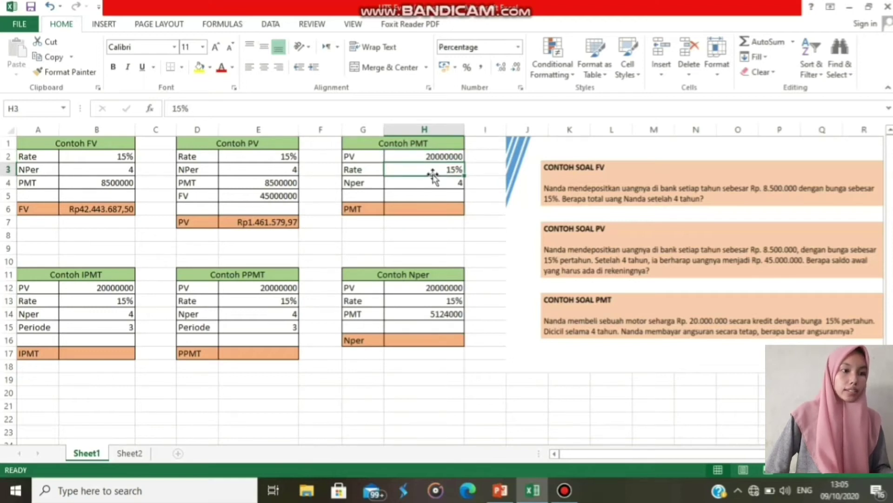
{"action": "key", "text": "Down"}
{"action": "key", "text": "Down"}
{"action": "key", "text": "Down"}
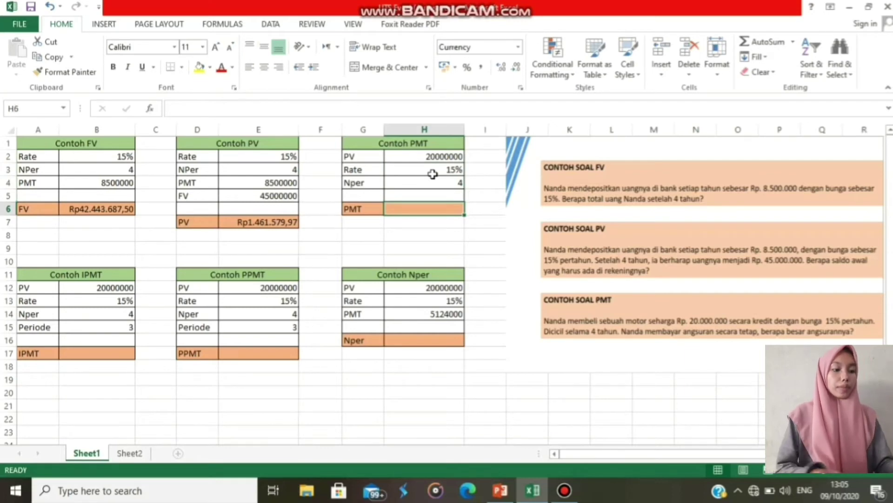
{"action": "type", "text": "="}
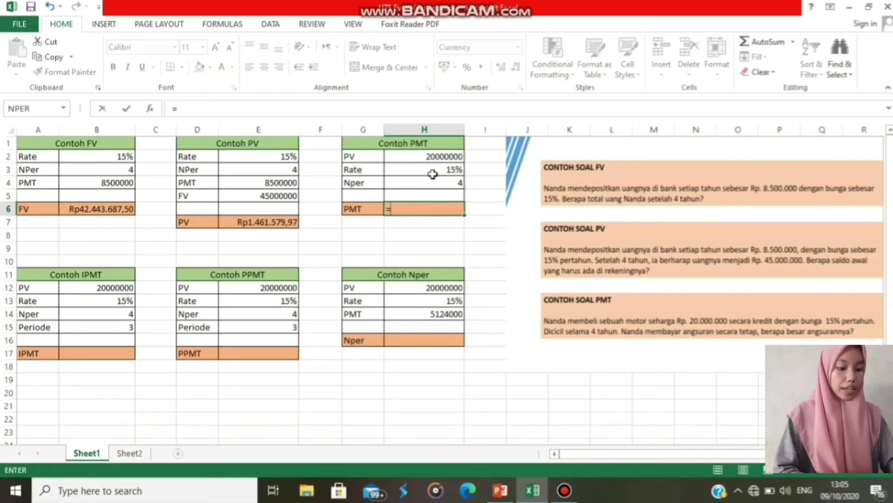
{"action": "type", "text": "PMT("}
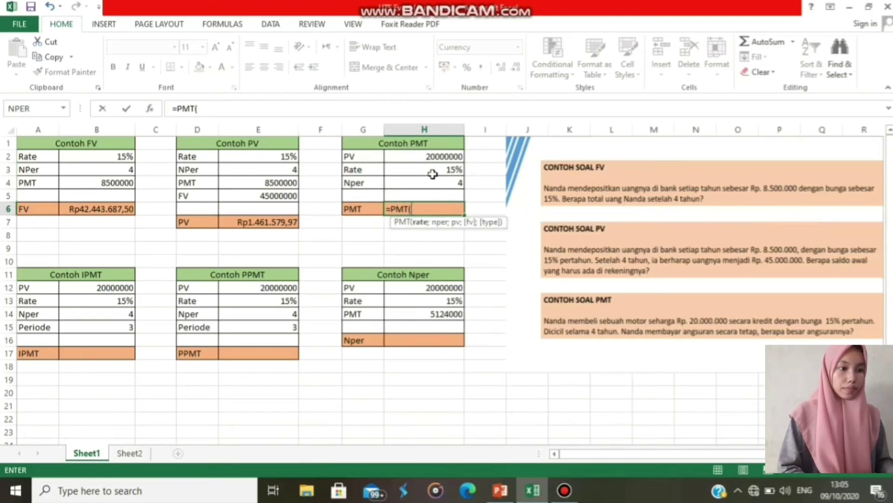
{"action": "left_click", "coordinate": [441, 167]}
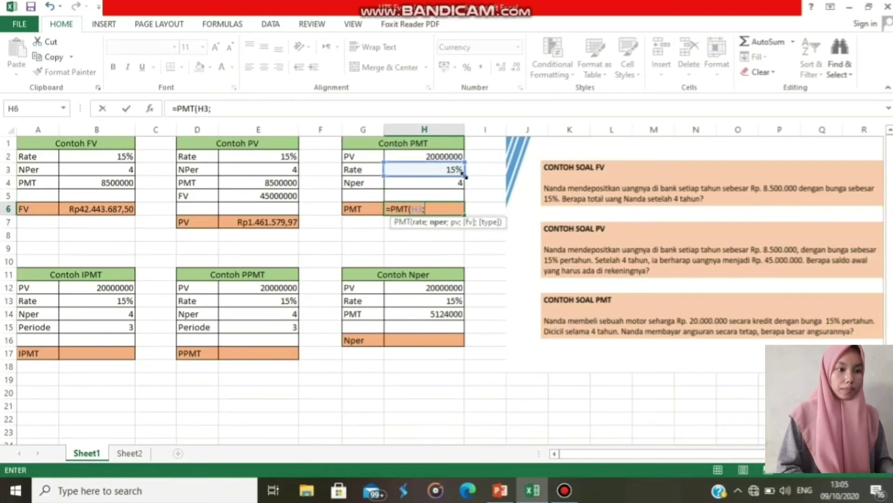
{"action": "left_click", "coordinate": [455, 181]}
{"action": "type", "text": ";"}
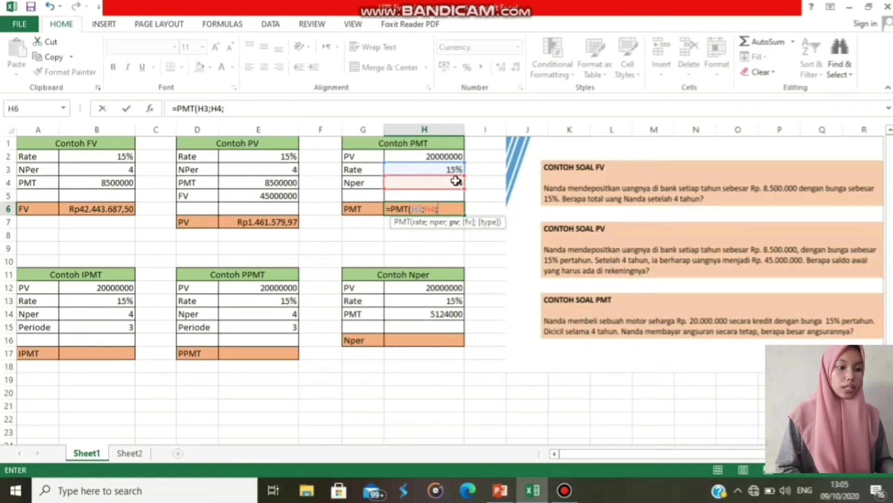
{"action": "type", "text": "-"}
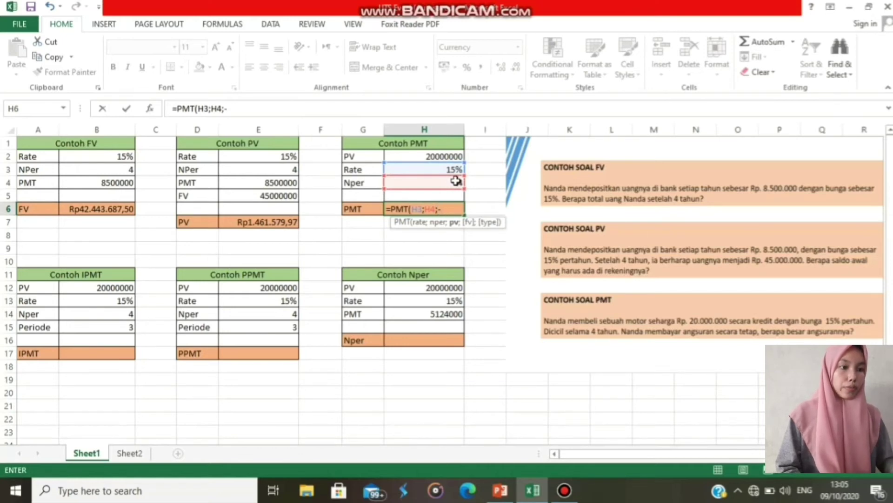
{"action": "left_click", "coordinate": [450, 155]}
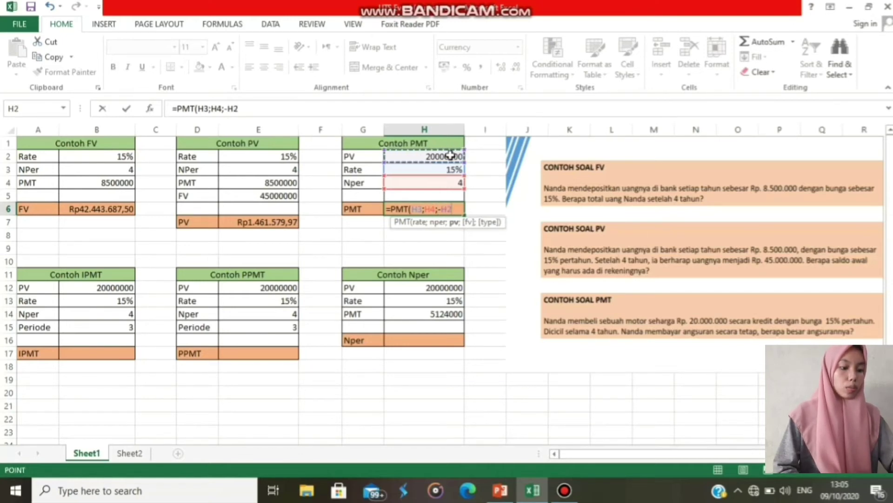
{"action": "type", "text": ")"}
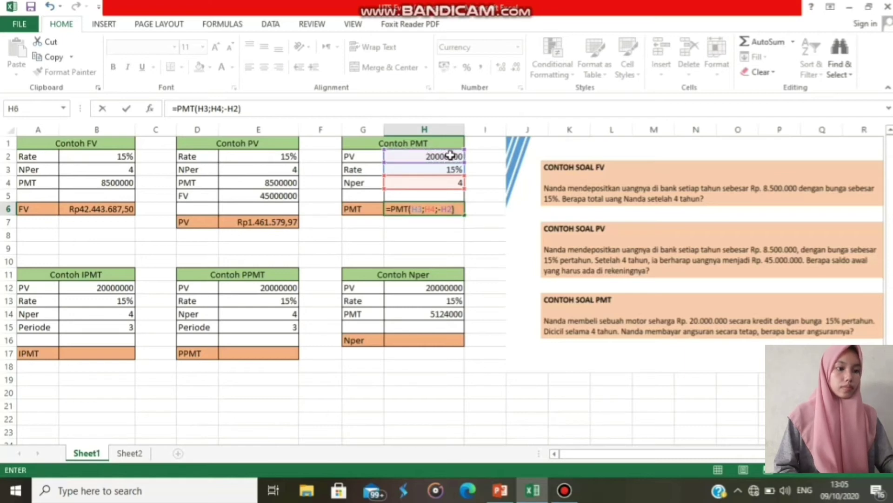
{"action": "key", "text": "Return"}
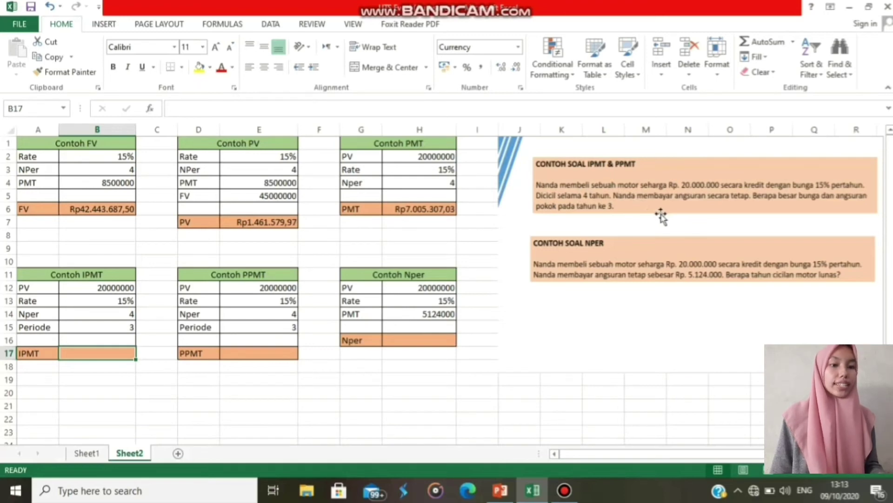
Calculate the interest payment in cell B17 of the Contoh IPMT table with the formula =IPMT(B13;B15;B14;-B12)
{"action": "left_click", "coordinate": [121, 292]}
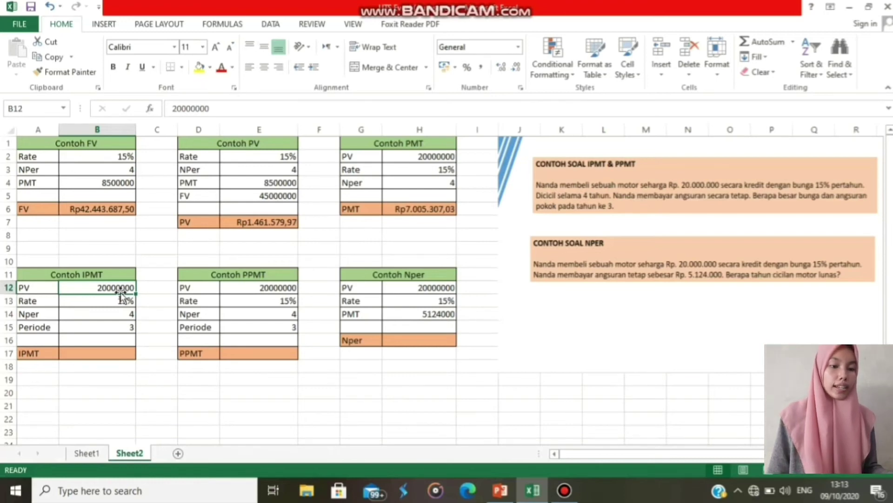
{"action": "key", "text": "Down"}
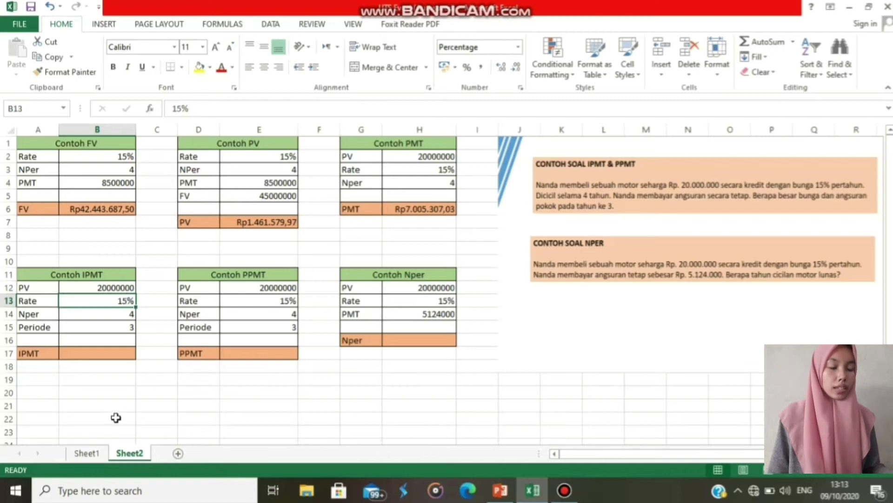
{"action": "key", "text": "Down"}
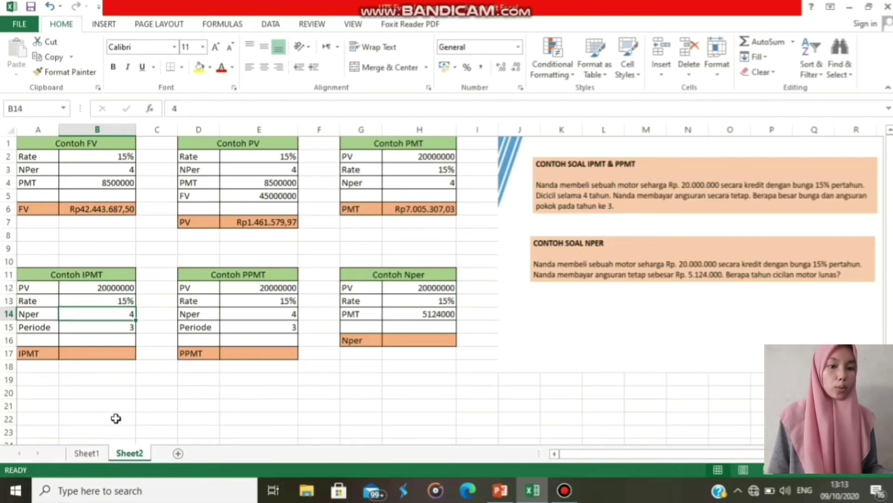
{"action": "key", "text": "Down"}
{"action": "key", "text": "Down"}
{"action": "key", "text": "Down"}
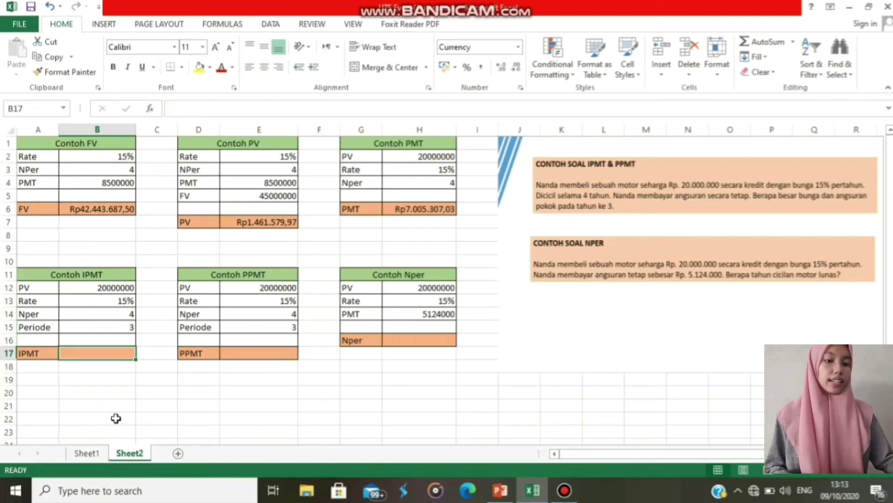
{"action": "type", "text": "="}
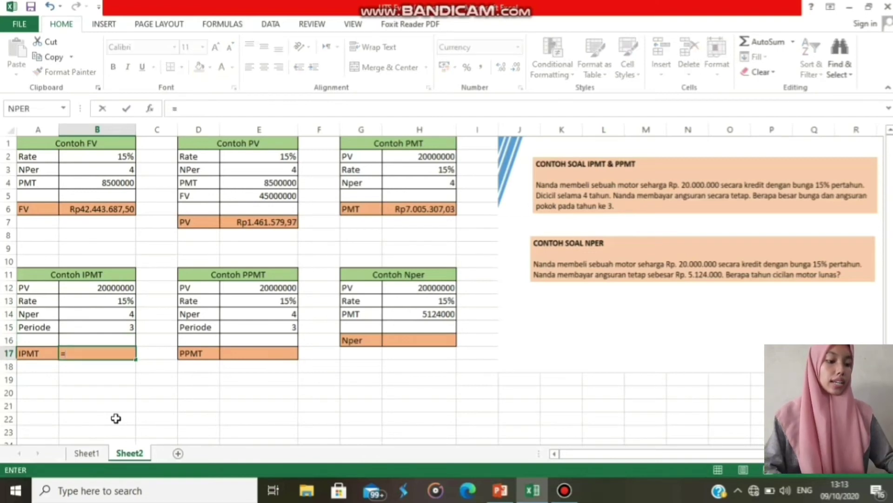
{"action": "type", "text": "IPM"}
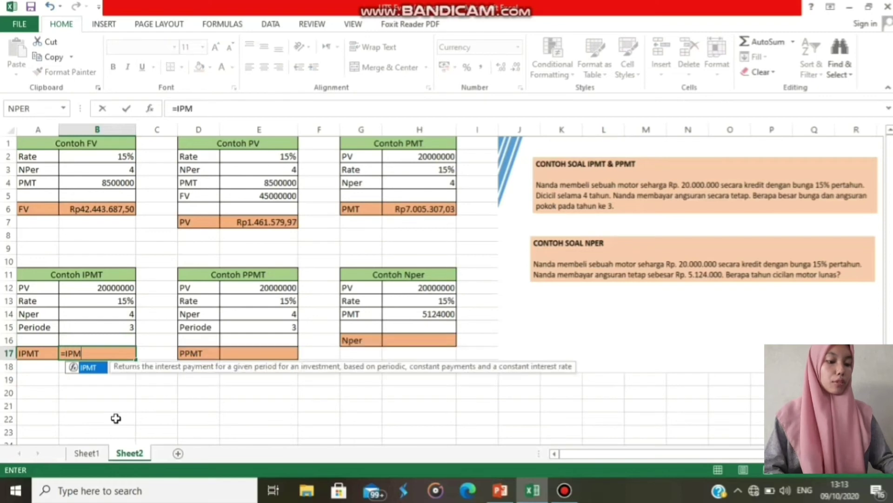
{"action": "type", "text": "T("}
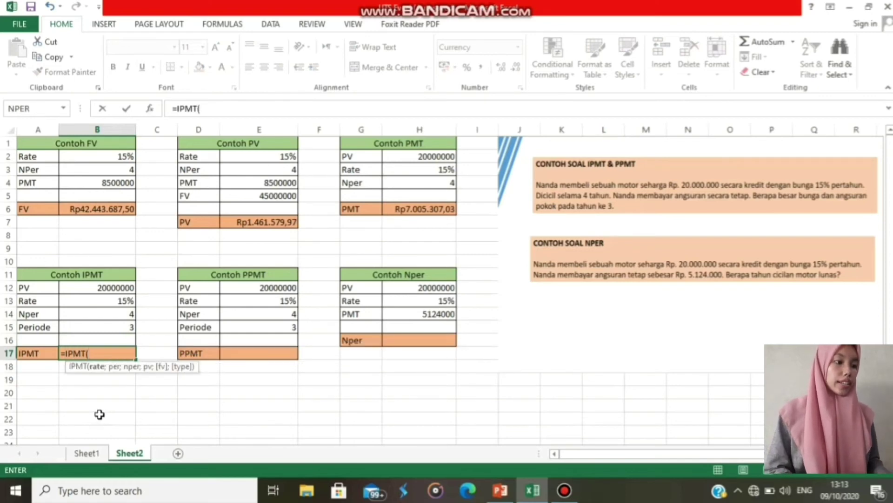
{"action": "left_click", "coordinate": [114, 304]}
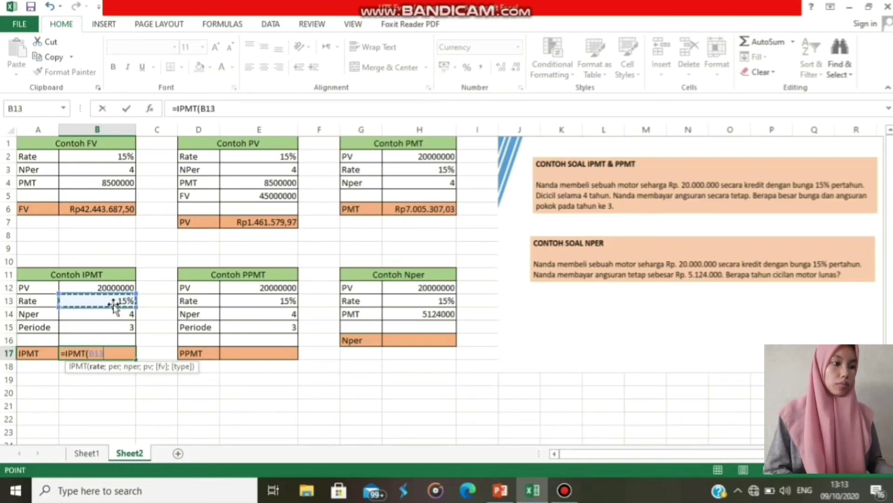
{"action": "type", "text": ";"}
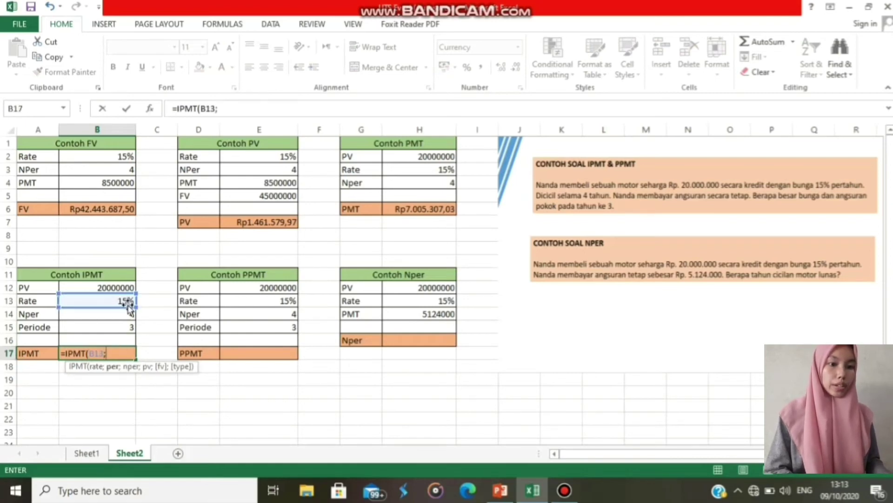
{"action": "left_click", "coordinate": [111, 328]}
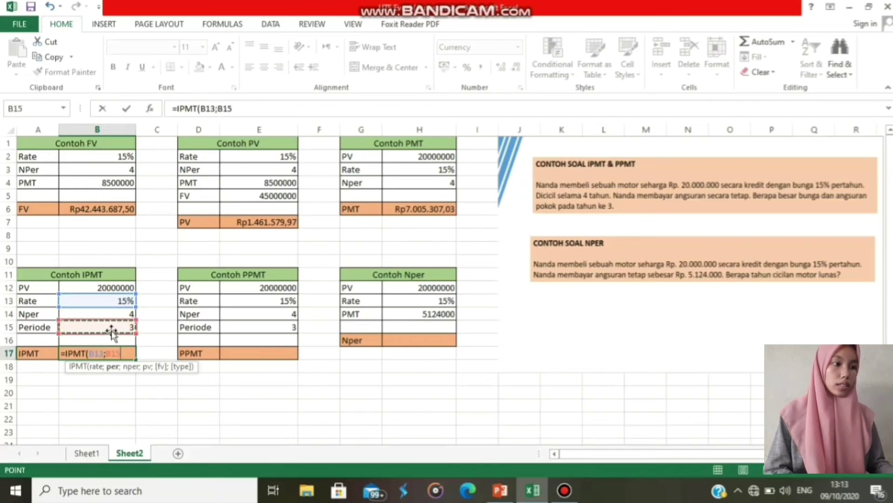
{"action": "type", "text": ";"}
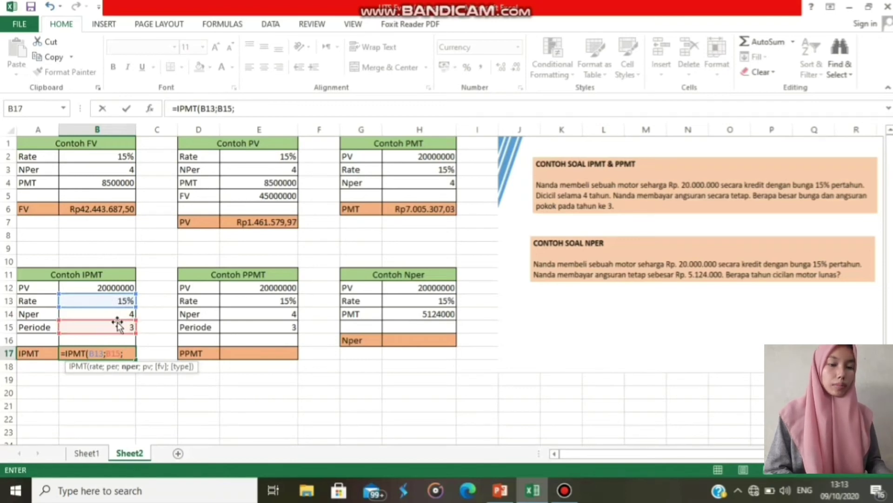
{"action": "left_click", "coordinate": [118, 315]}
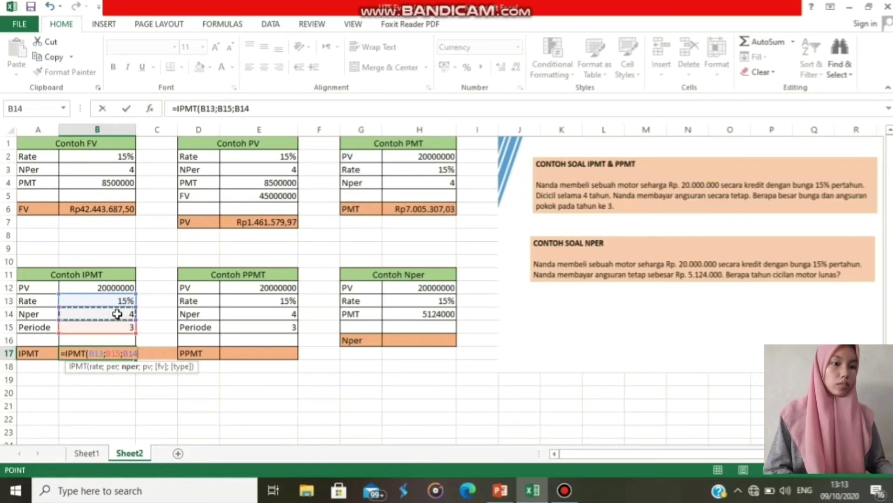
{"action": "type", "text": ";-"}
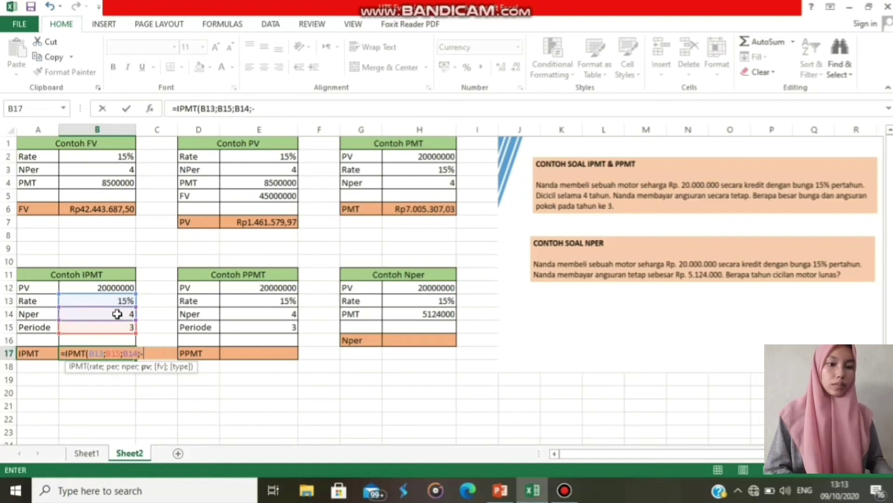
{"action": "left_click", "coordinate": [126, 287]}
{"action": "type", "text": ")"}
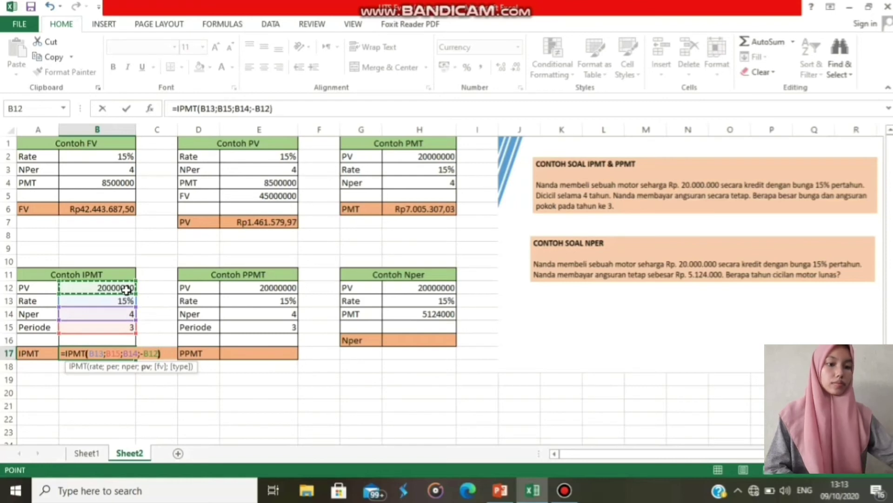
{"action": "key", "text": "Return"}
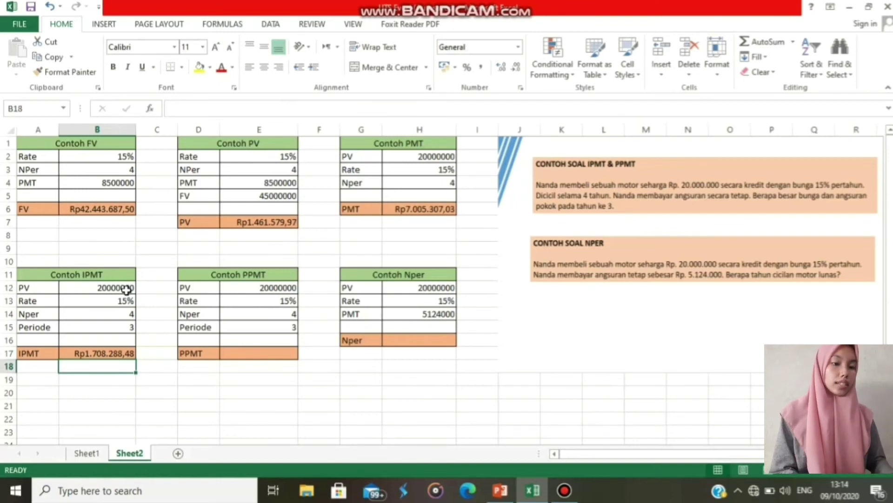
Calculate the principal payment in cell E17 of the Contoh PPMT table with the formula =PPMT(E13;E15;E14;-E12)
{"action": "left_click", "coordinate": [246, 298]}
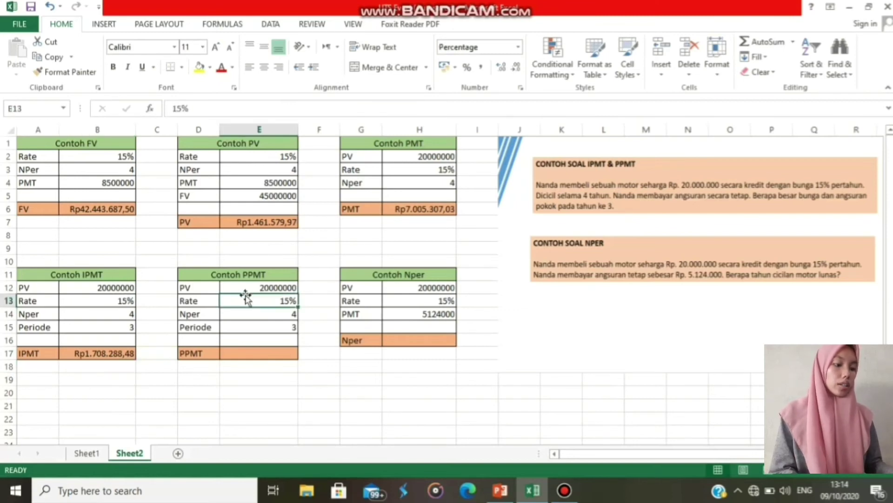
{"action": "key", "text": "Up"}
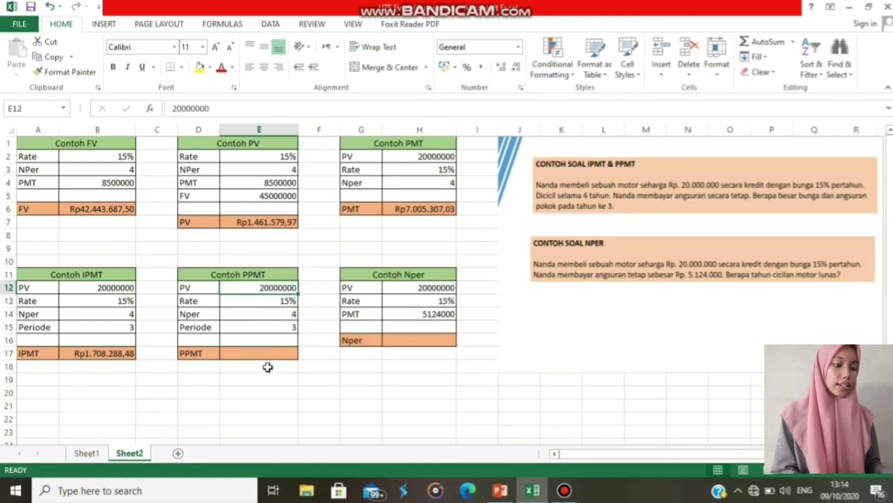
{"action": "key", "text": "Down"}
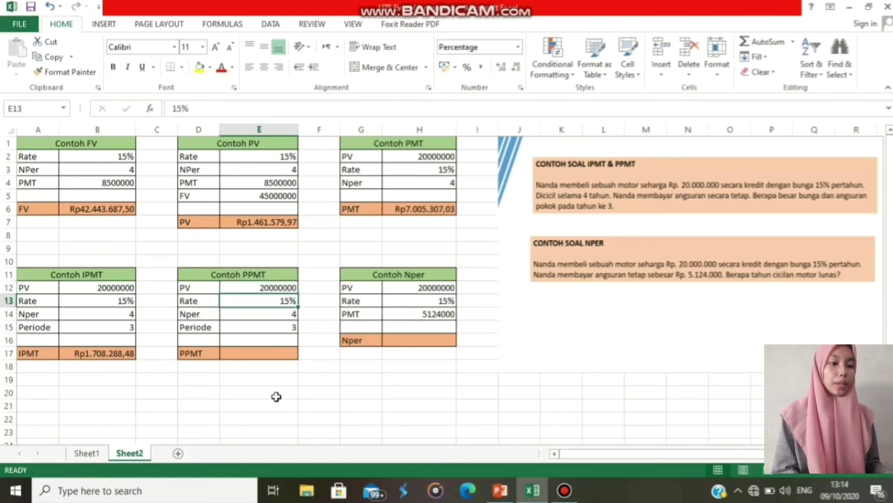
{"action": "key", "text": "Down"}
{"action": "key", "text": "Down"}
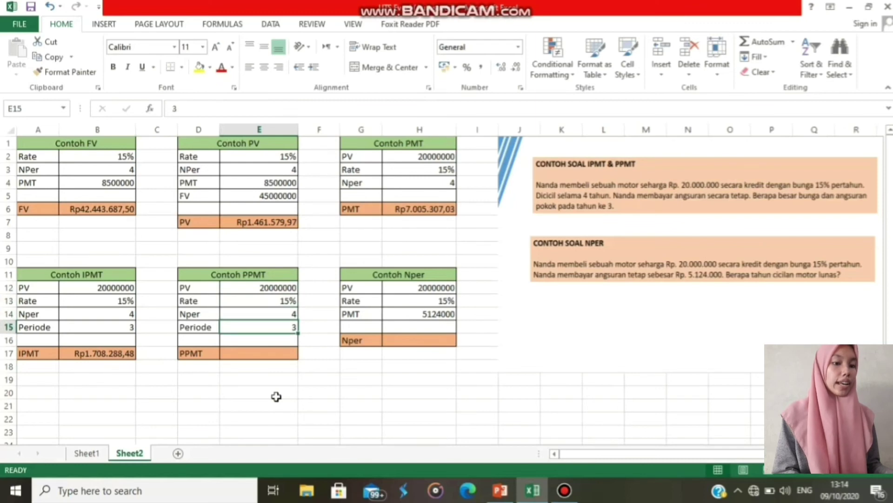
{"action": "key", "text": "Down"}
{"action": "key", "text": "Down"}
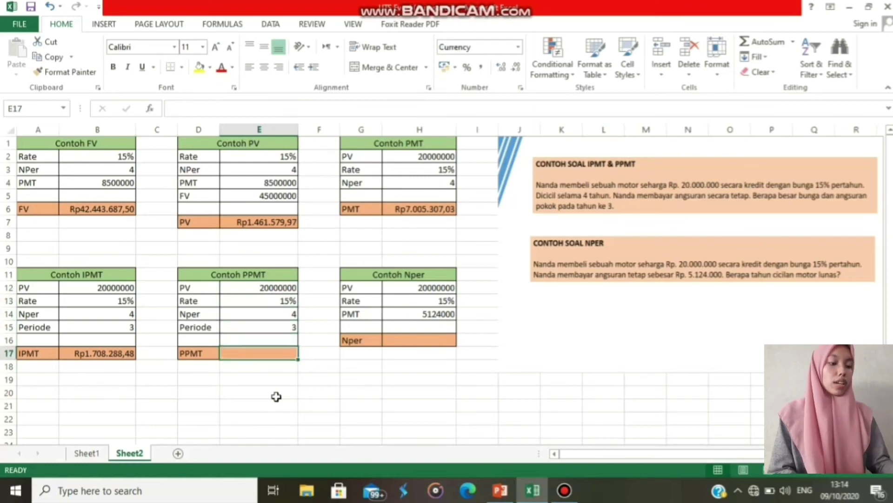
{"action": "type", "text": "="}
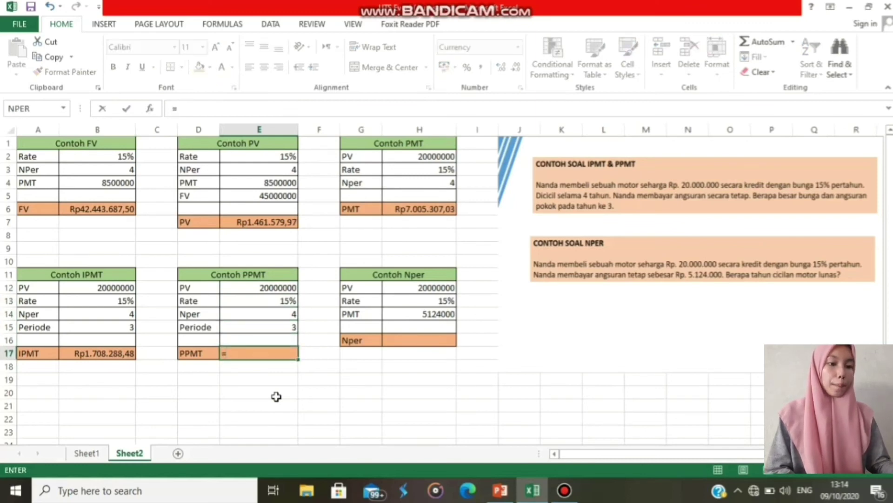
{"action": "type", "text": "PPMT("}
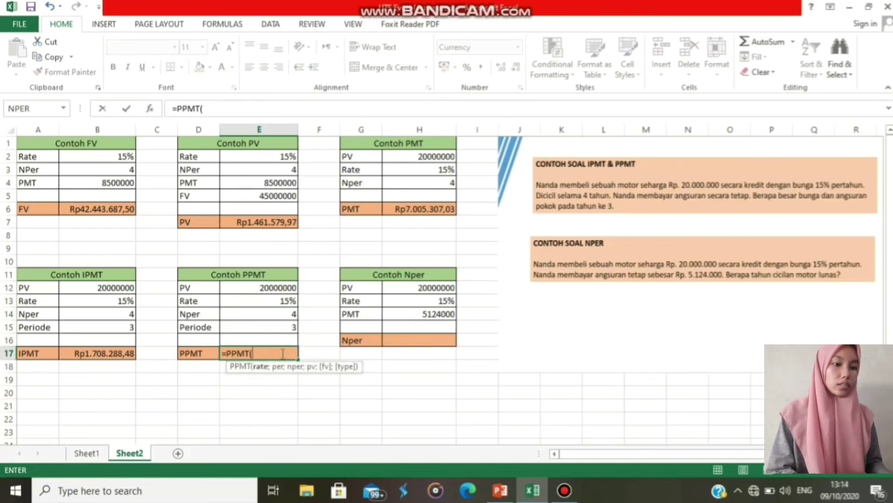
{"action": "left_click", "coordinate": [273, 303]}
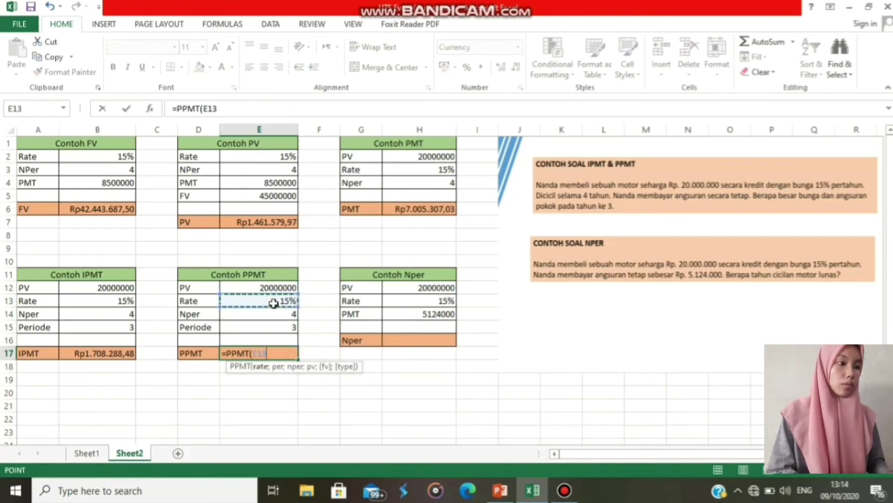
{"action": "type", "text": ";"}
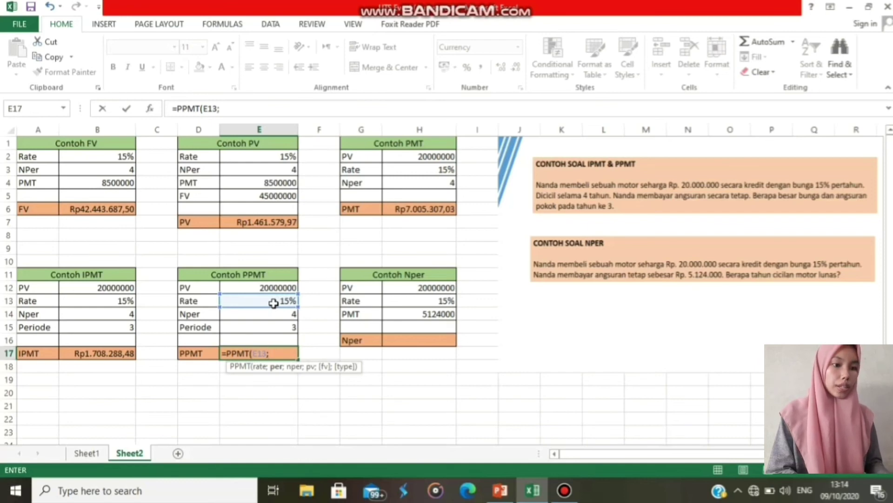
{"action": "left_click", "coordinate": [275, 327]}
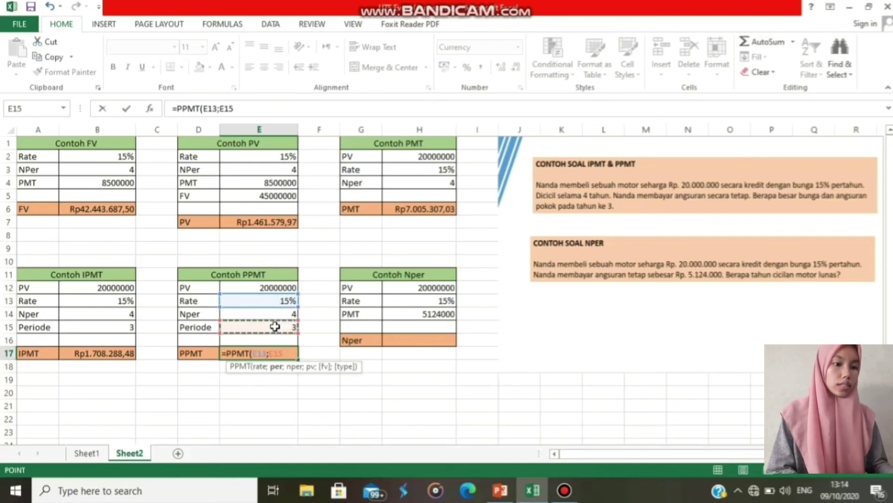
{"action": "type", "text": ";"}
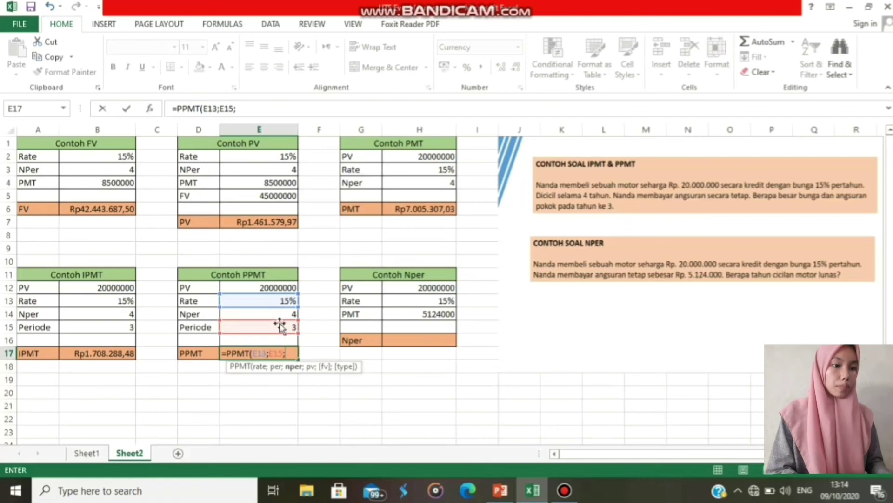
{"action": "left_click", "coordinate": [279, 315]}
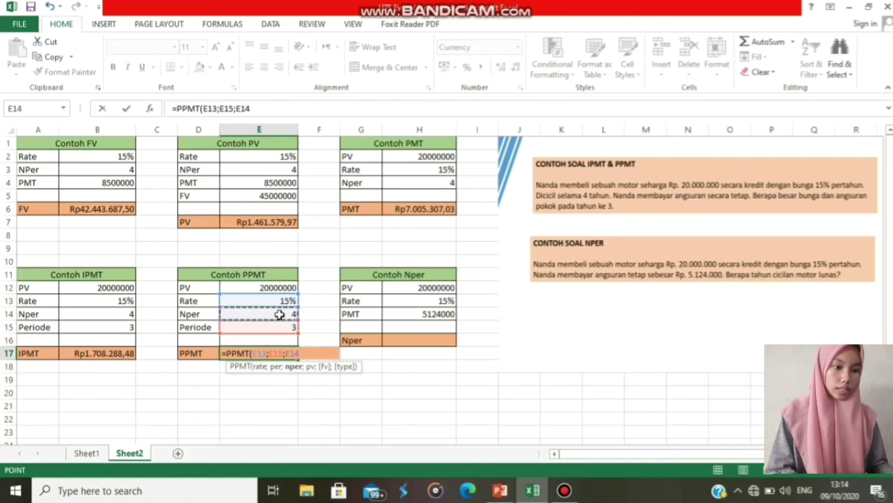
{"action": "type", "text": ";-"}
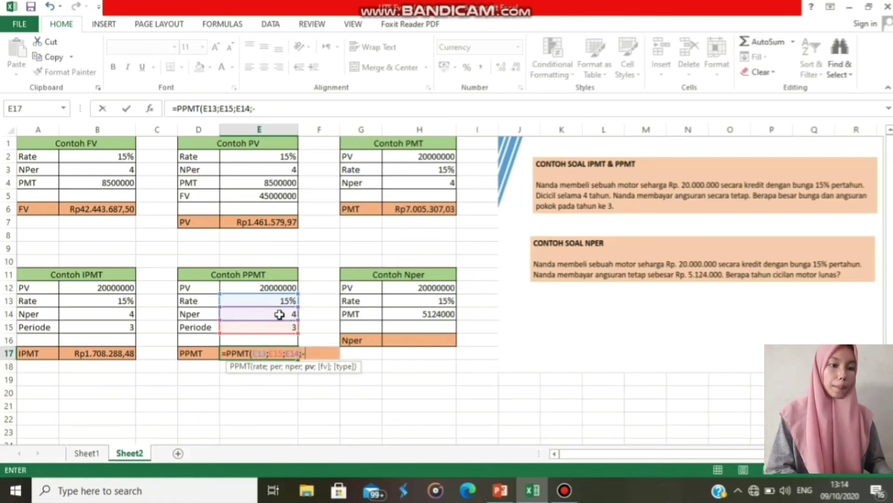
{"action": "left_click", "coordinate": [281, 290]}
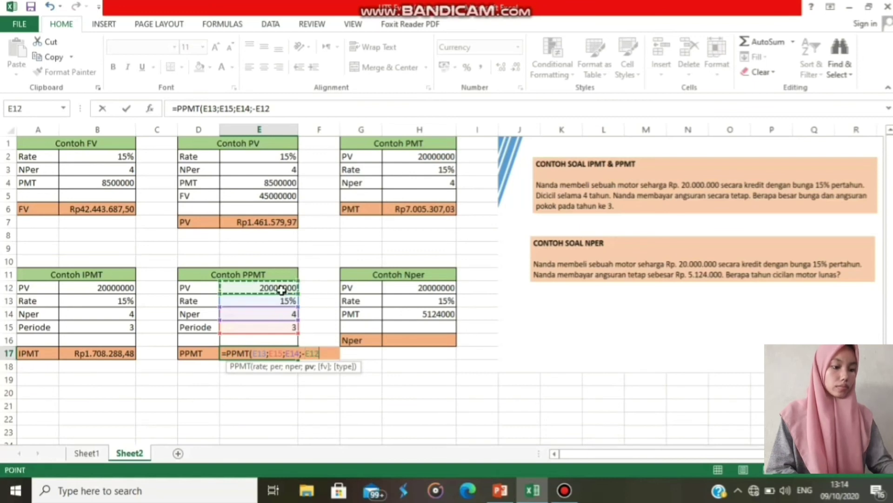
{"action": "type", "text": ")"}
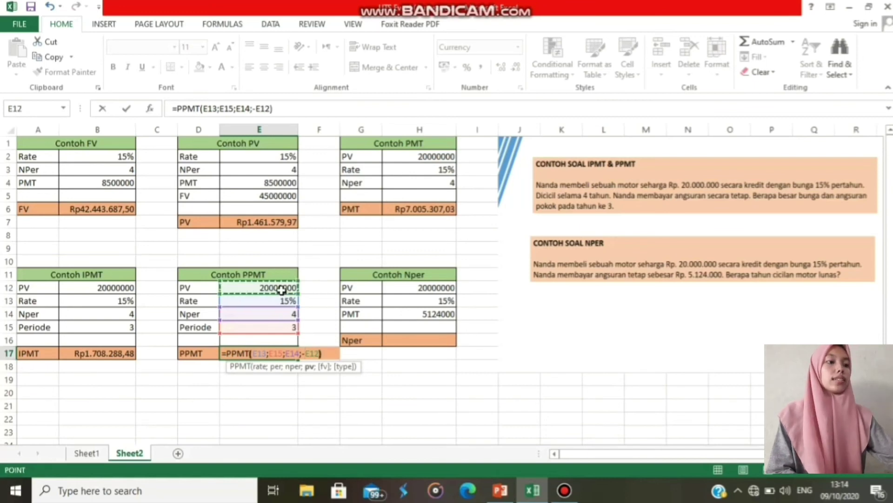
{"action": "key", "text": "Return"}
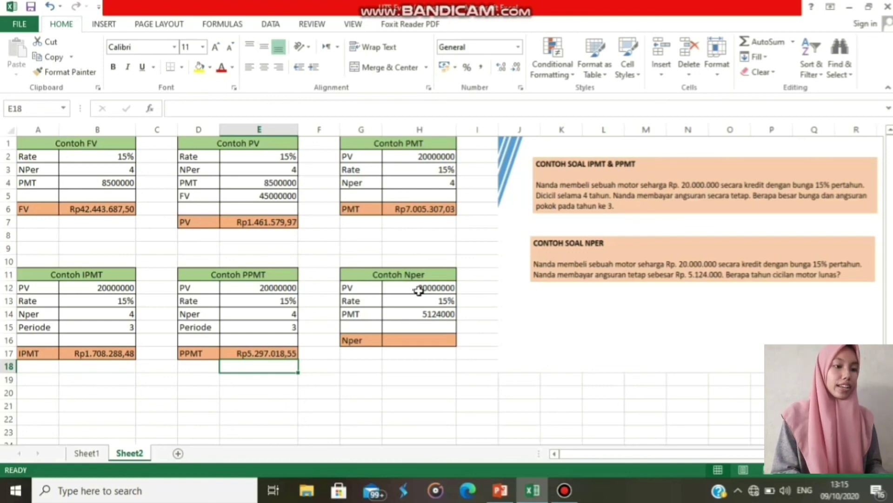
Calculate the number of periods in cell H16 of the Contoh Nper table with the formula =NPER(H13;-H14;H12)
{"action": "left_click", "coordinate": [418, 290]}
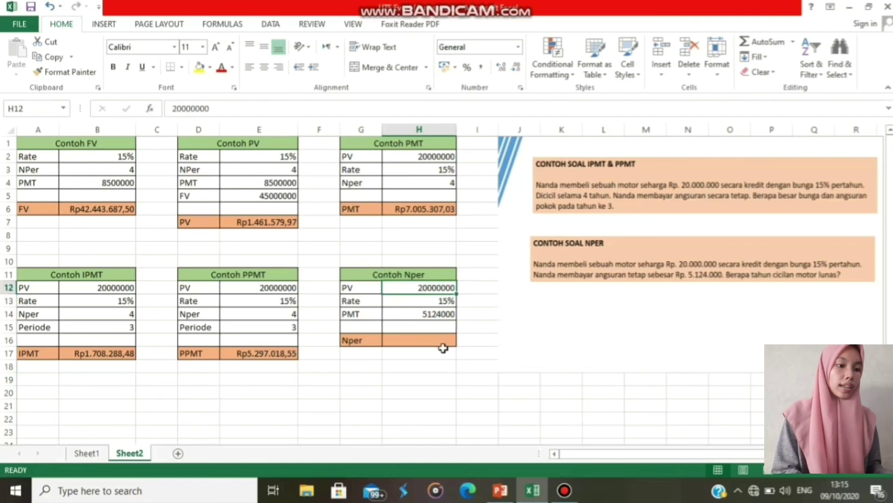
{"action": "key", "text": "Down"}
{"action": "key", "text": "Down"}
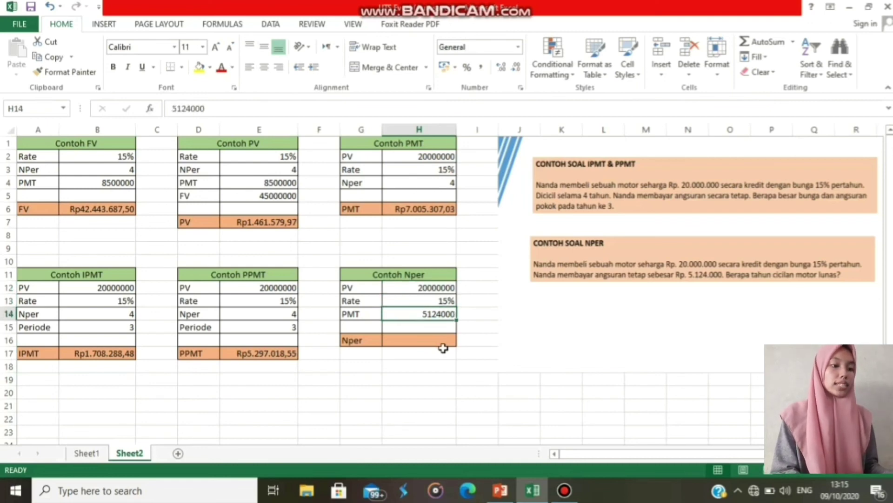
{"action": "key", "text": "Down"}
{"action": "key", "text": "Down"}
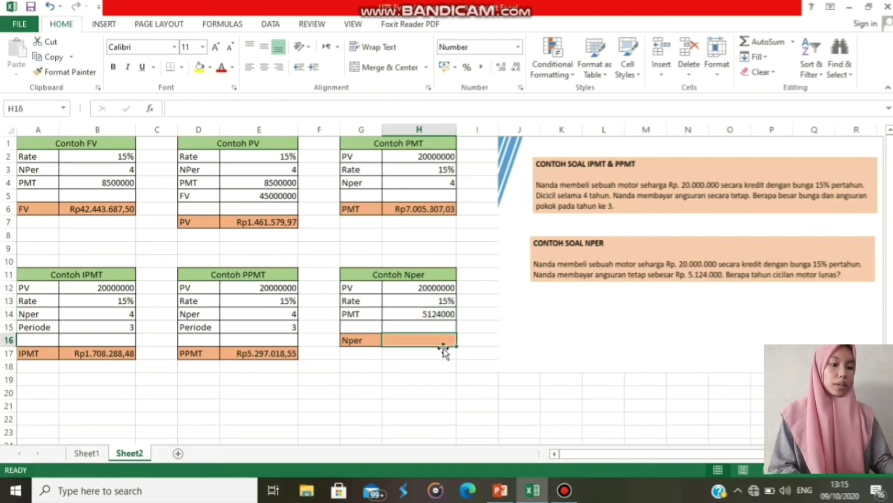
{"action": "type", "text": "=N"}
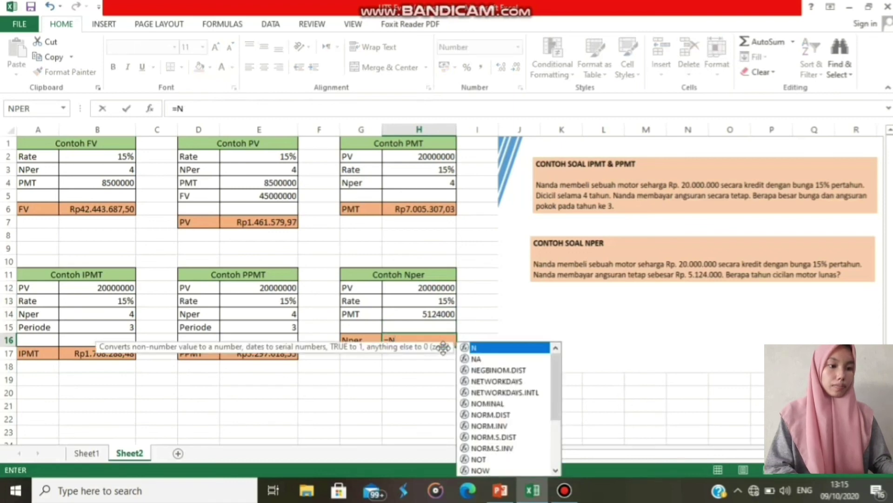
{"action": "type", "text": "PER("}
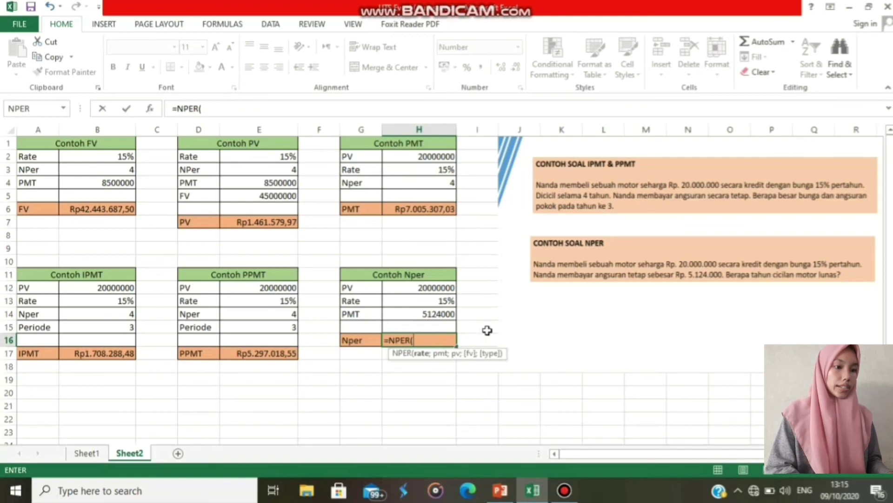
{"action": "left_click", "coordinate": [426, 302]}
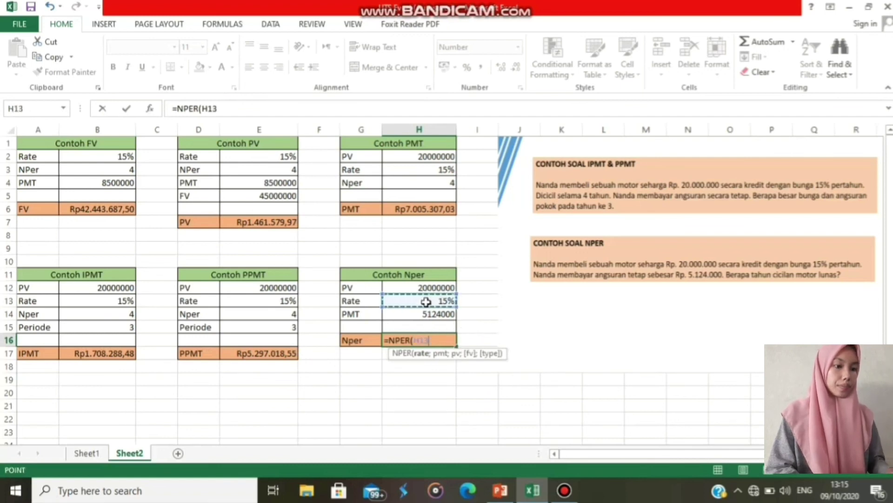
{"action": "type", "text": ";"}
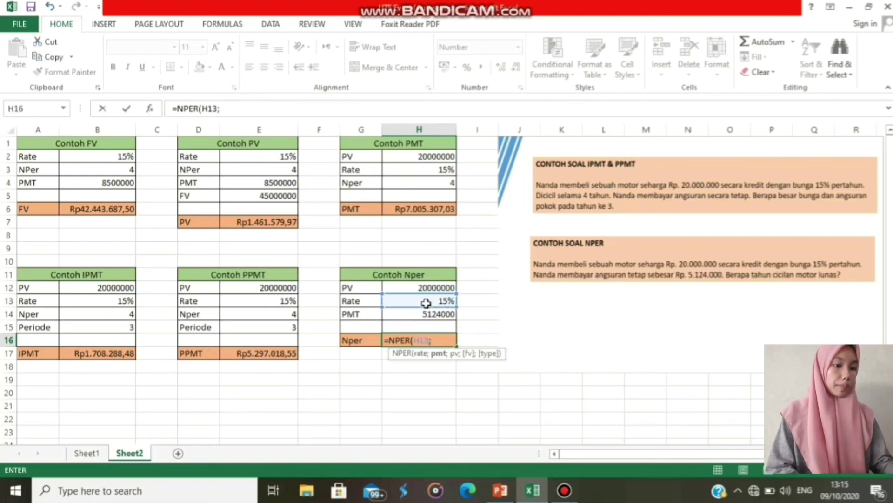
{"action": "type", "text": "-"}
{"action": "left_click", "coordinate": [433, 315]}
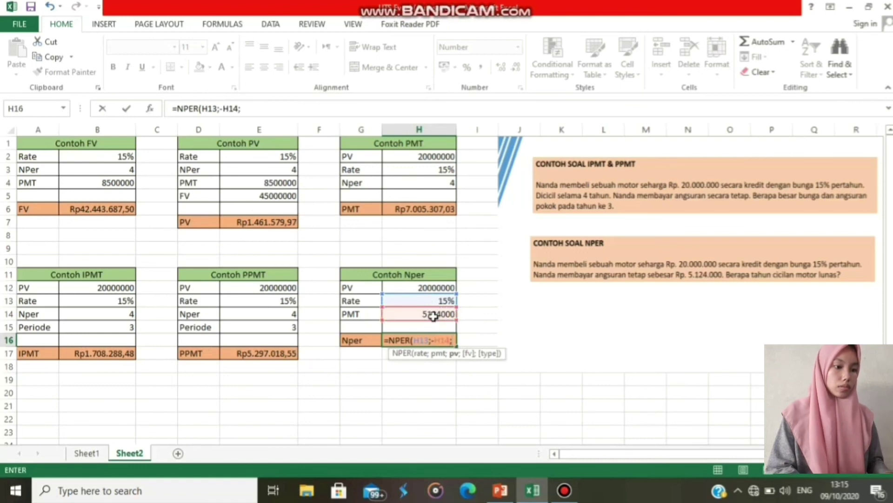
{"action": "type", "text": ";"}
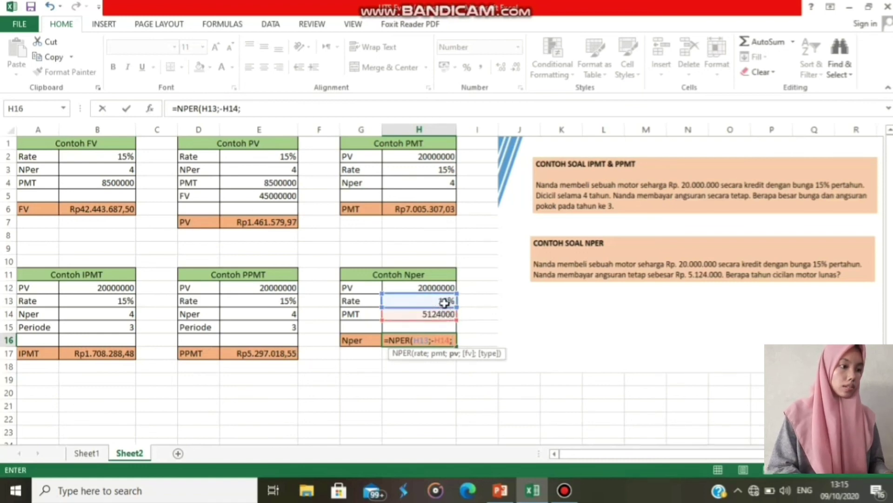
{"action": "left_click", "coordinate": [446, 288]}
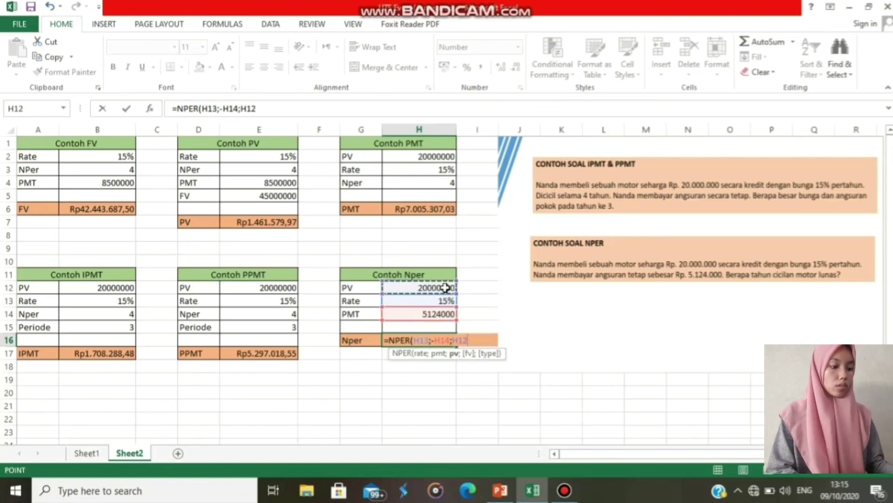
{"action": "key", "text": "Return"}
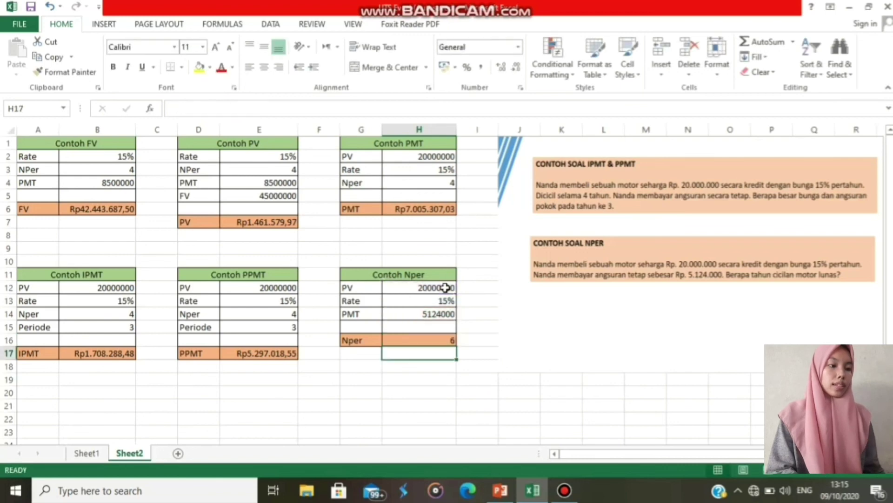